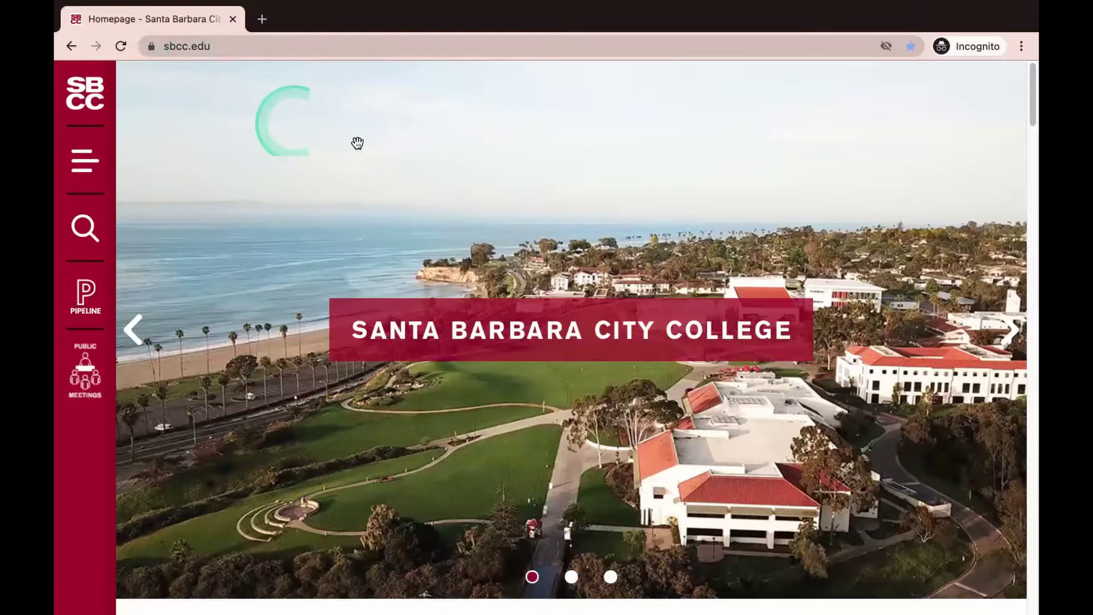
Open the Apply and Enroll page from the SBCC homepage
scroll(536, 386, down, 6)
scroll(545, 397, down, 20)
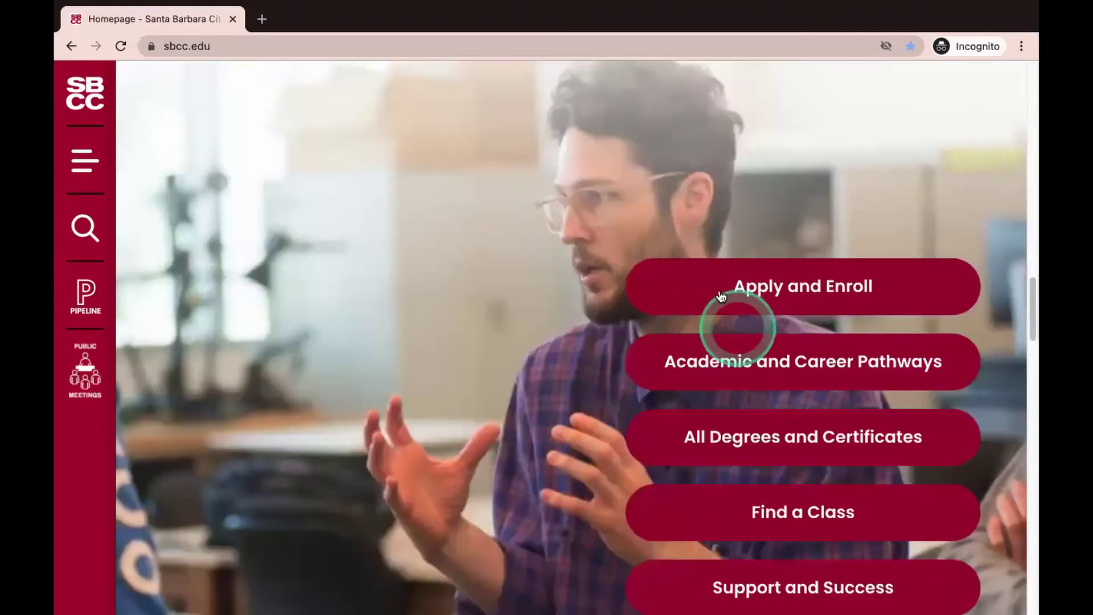
click(722, 291)
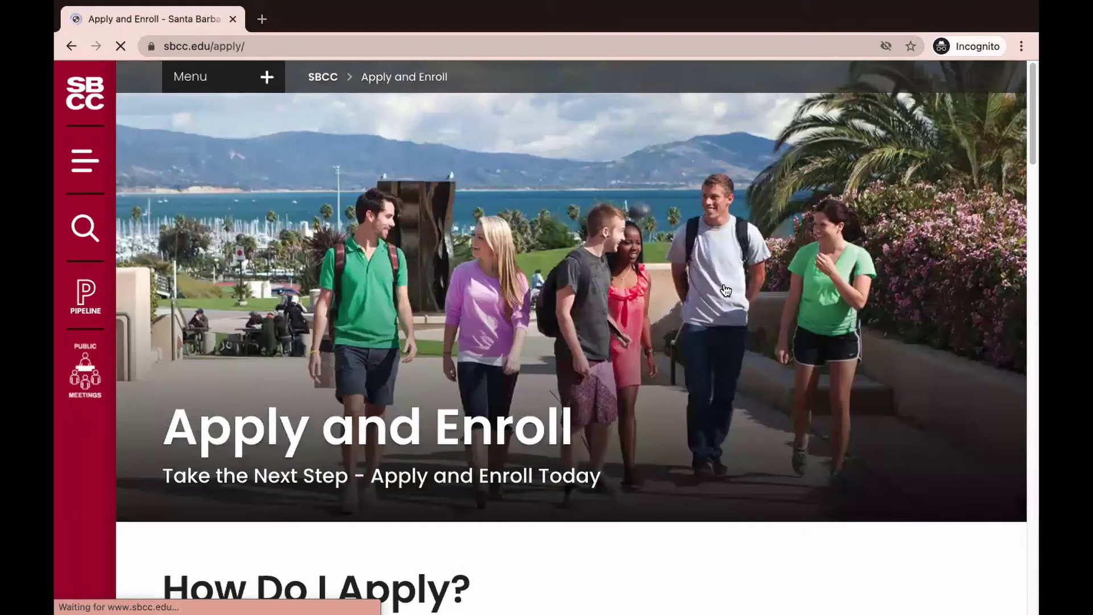
Scroll to the How Do I Apply? tiles and open First Time to College
scroll(726, 290, down, 2)
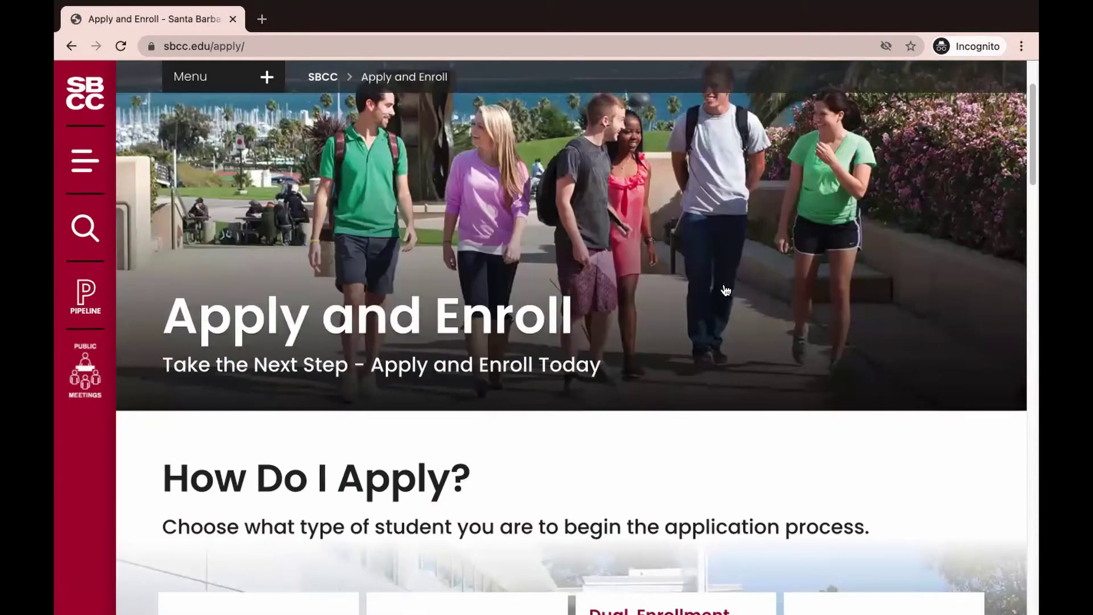
scroll(727, 289, down, 2)
click(726, 288)
scroll(726, 289, down, 1)
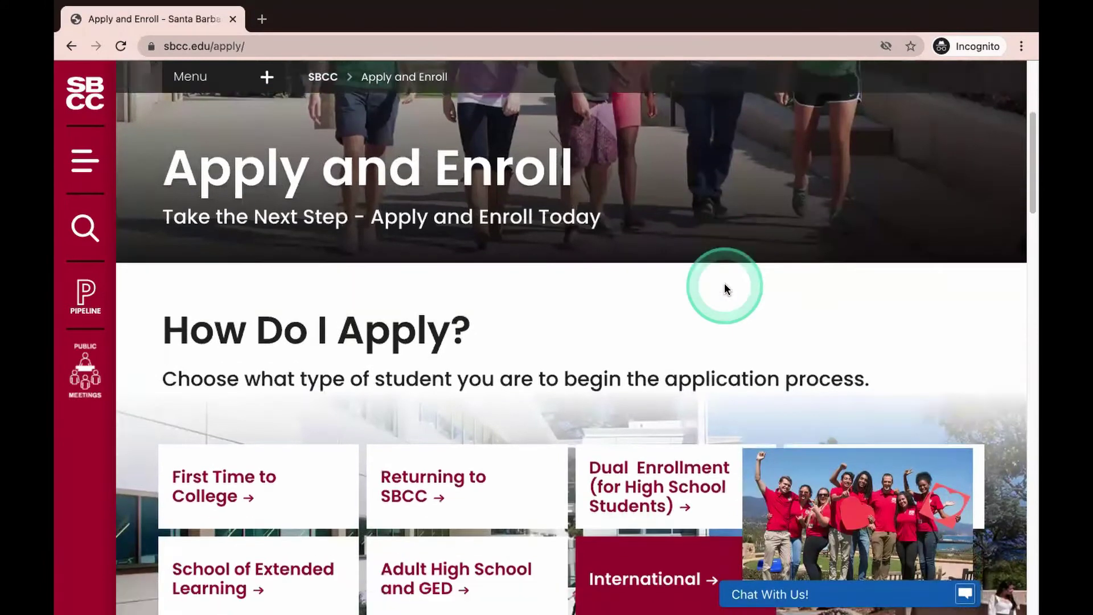
scroll(725, 288, down, 1)
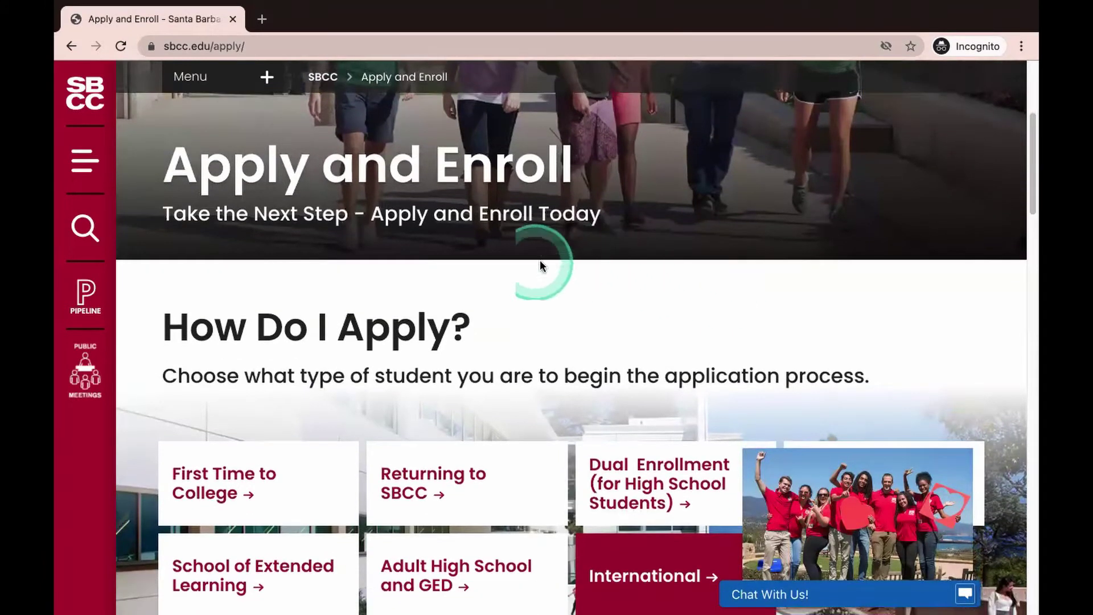
click(262, 486)
From the First Time to College steps, launch Apply to SBCC in a new OpenCCC tab
click(262, 485)
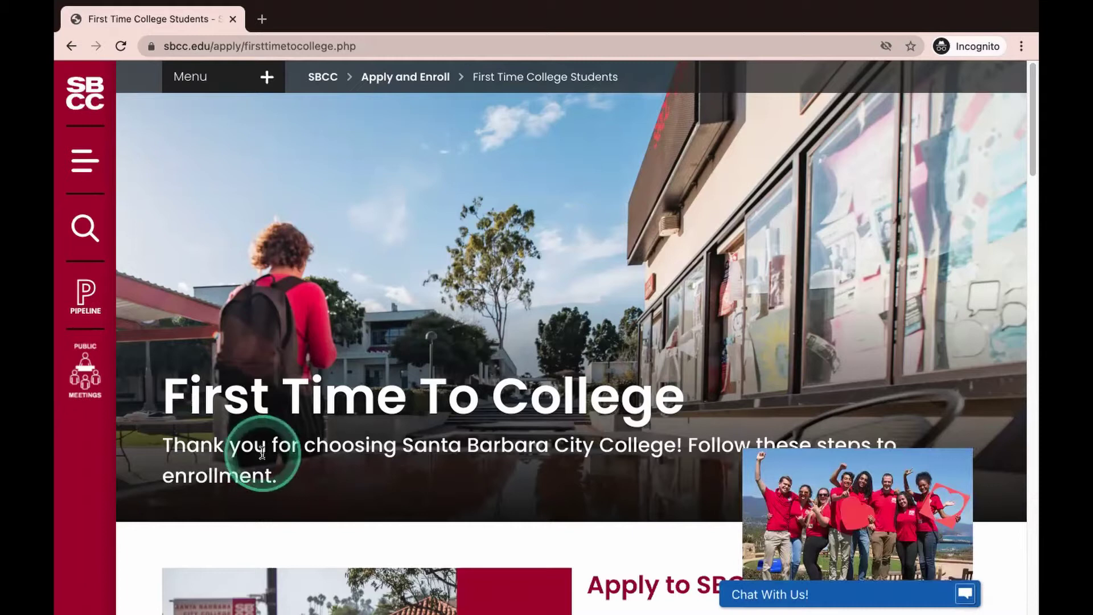
scroll(680, 392, down, 3)
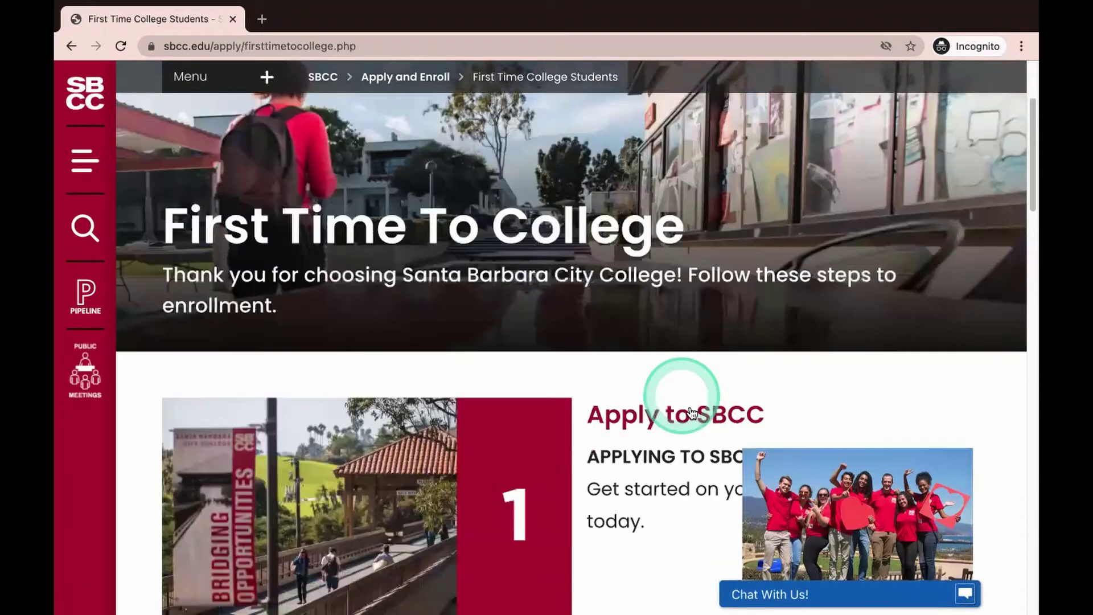
click(693, 424)
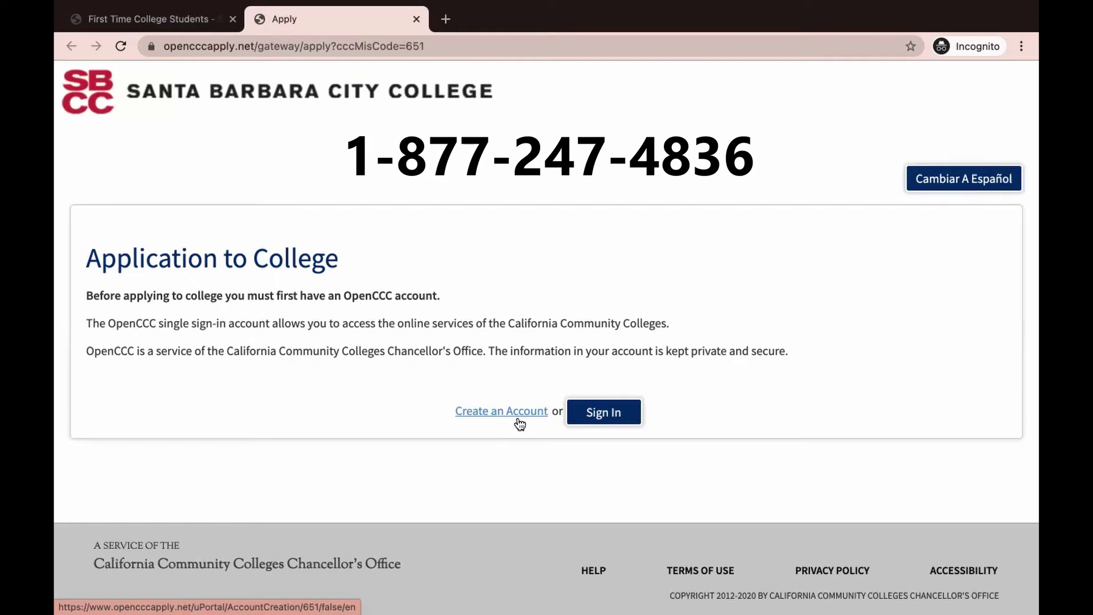
Sign in with the account username and password, then resume the saved SBCC application
click(603, 413)
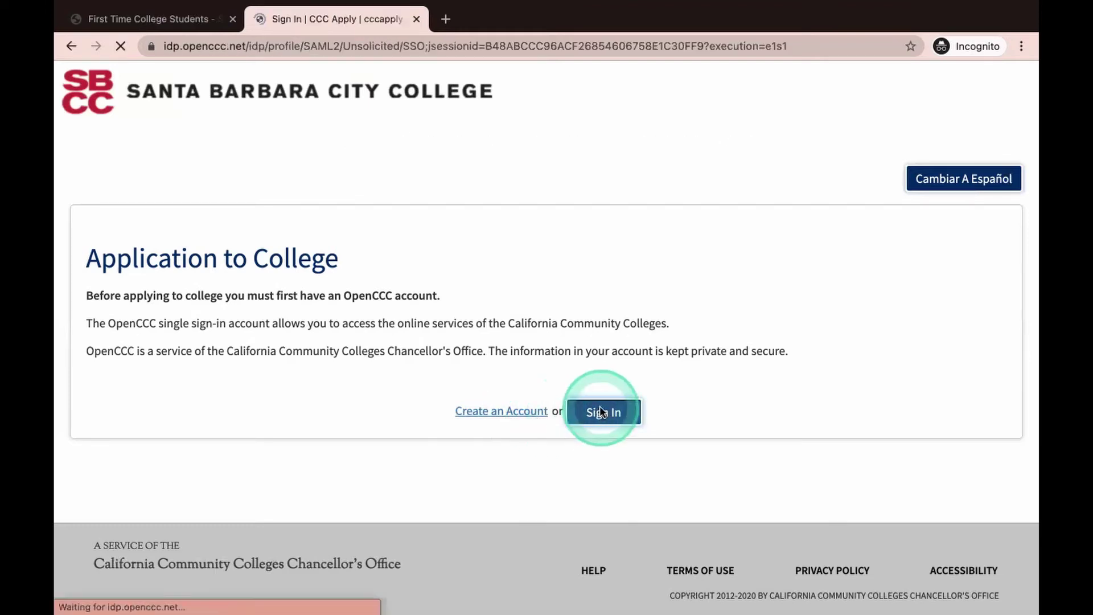
click(555, 381)
text(admin)
key(Tab)
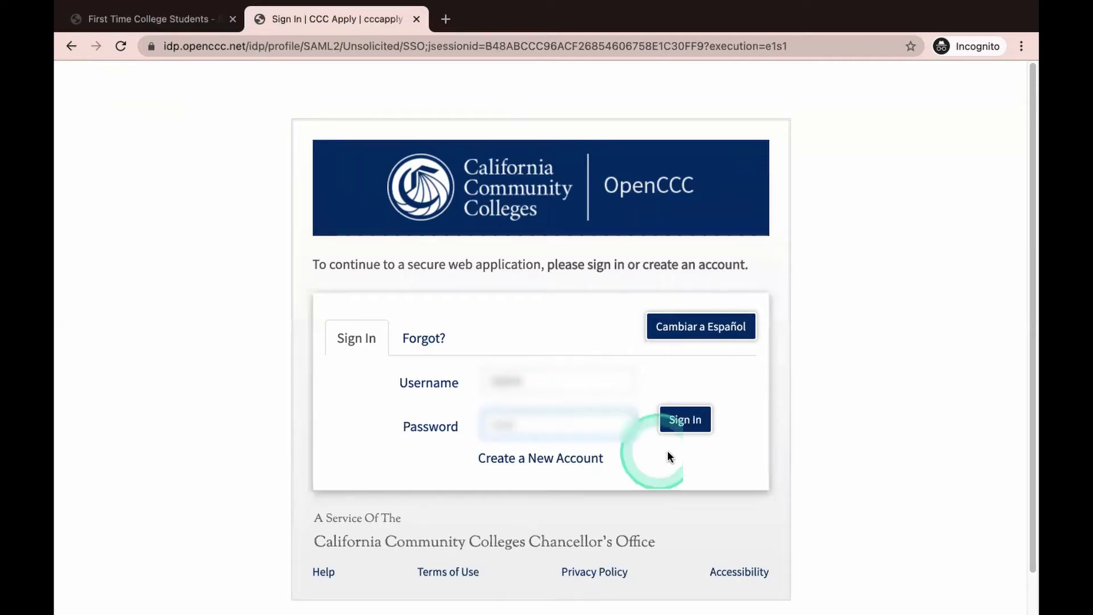
click(700, 421)
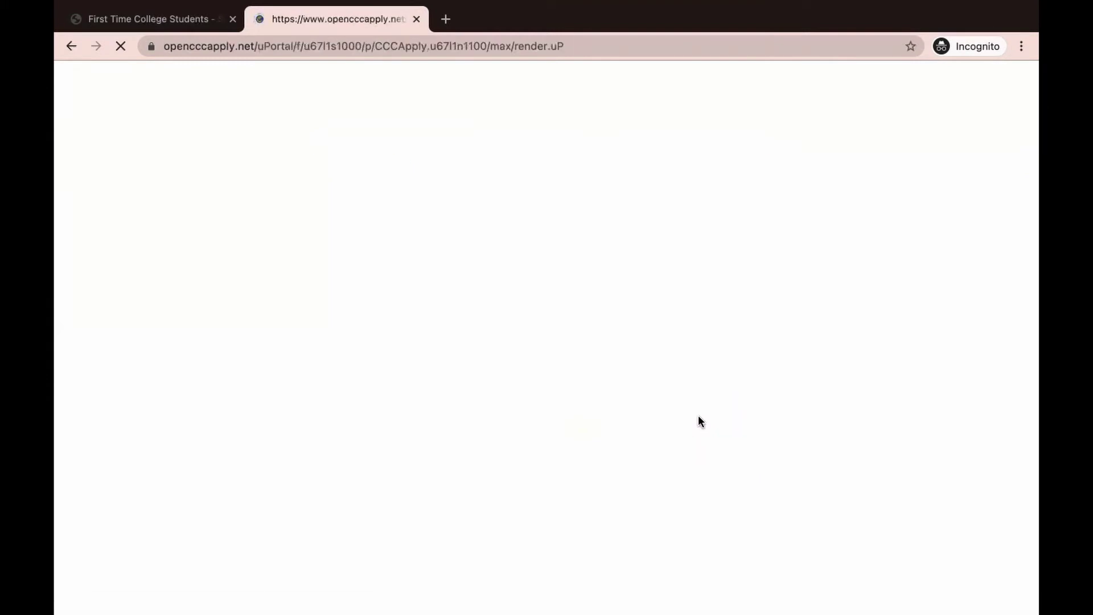
click(466, 576)
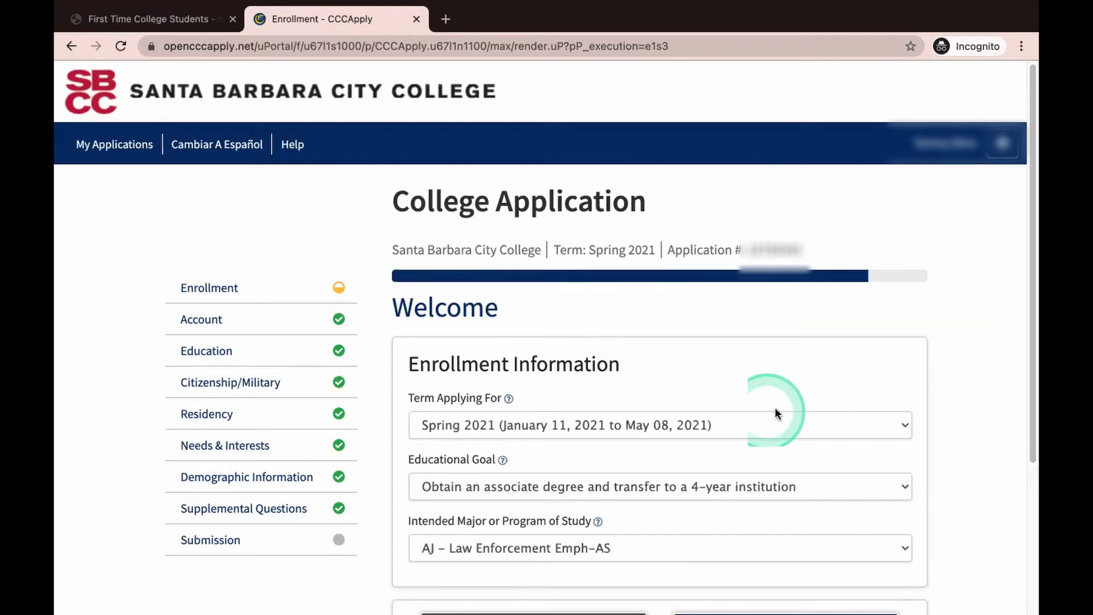
Choose term Spring 2021, the associate degree and transfer goal, and major AJ - Law Enforcement Emph-AS
click(705, 426)
click(706, 426)
click(717, 490)
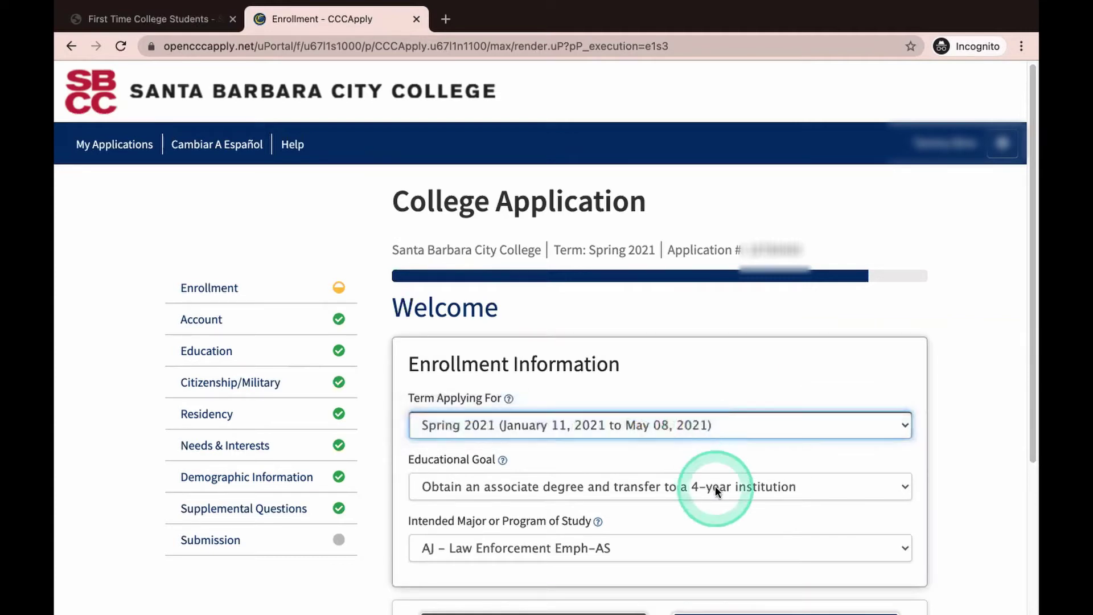
click(716, 488)
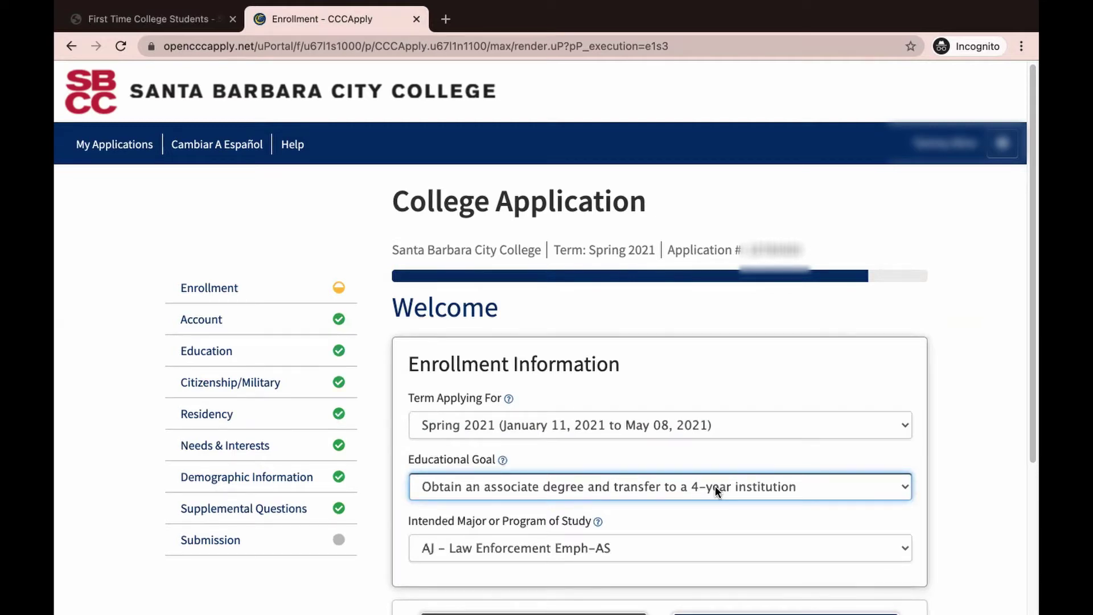
click(652, 548)
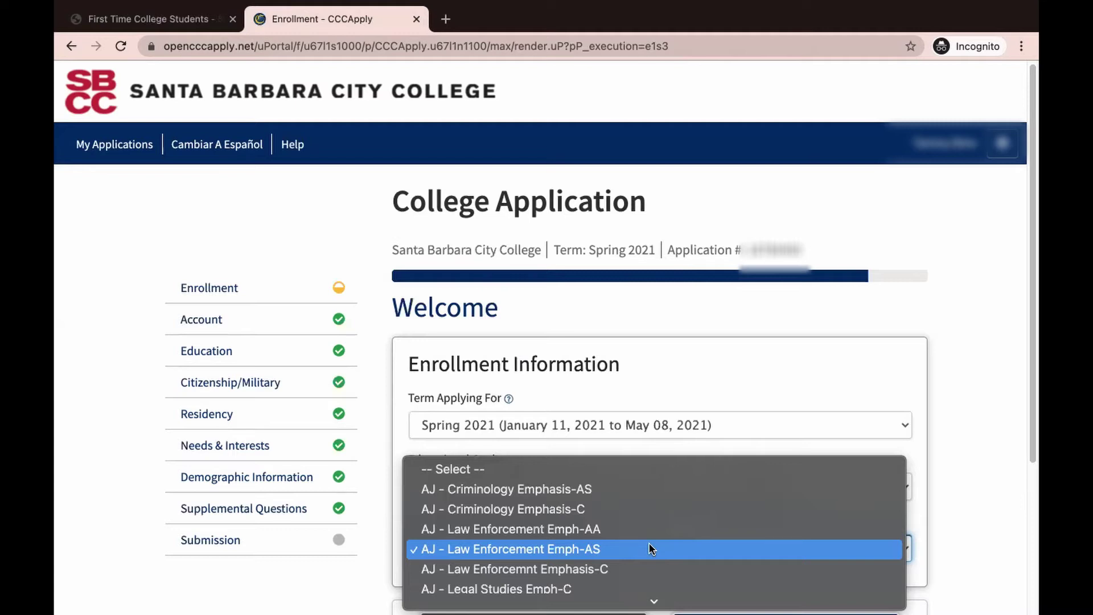
click(652, 548)
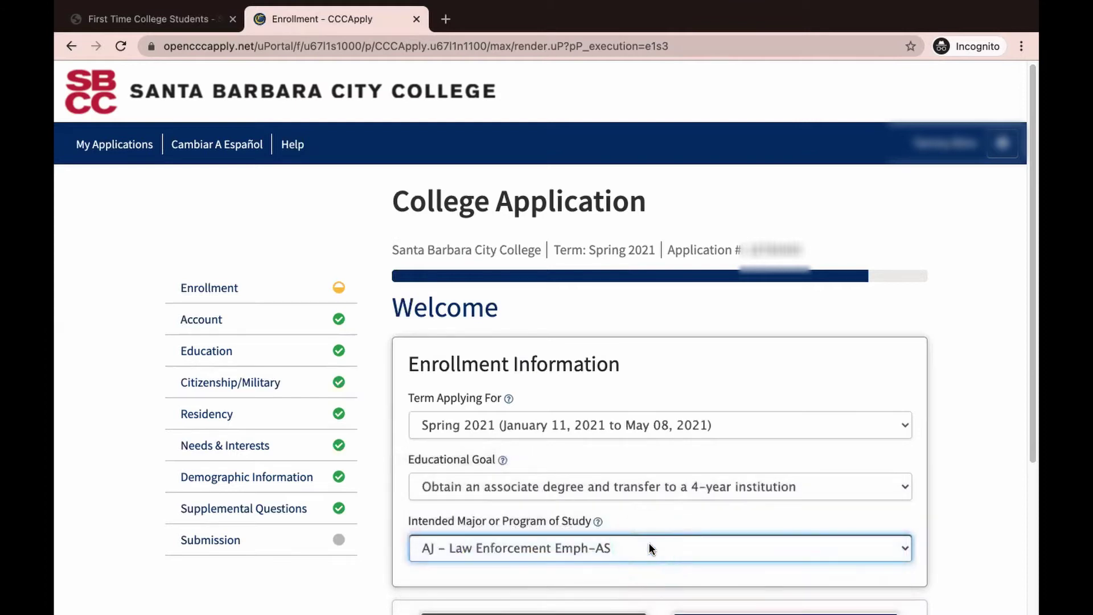
click(649, 545)
scroll(647, 542, down, 2)
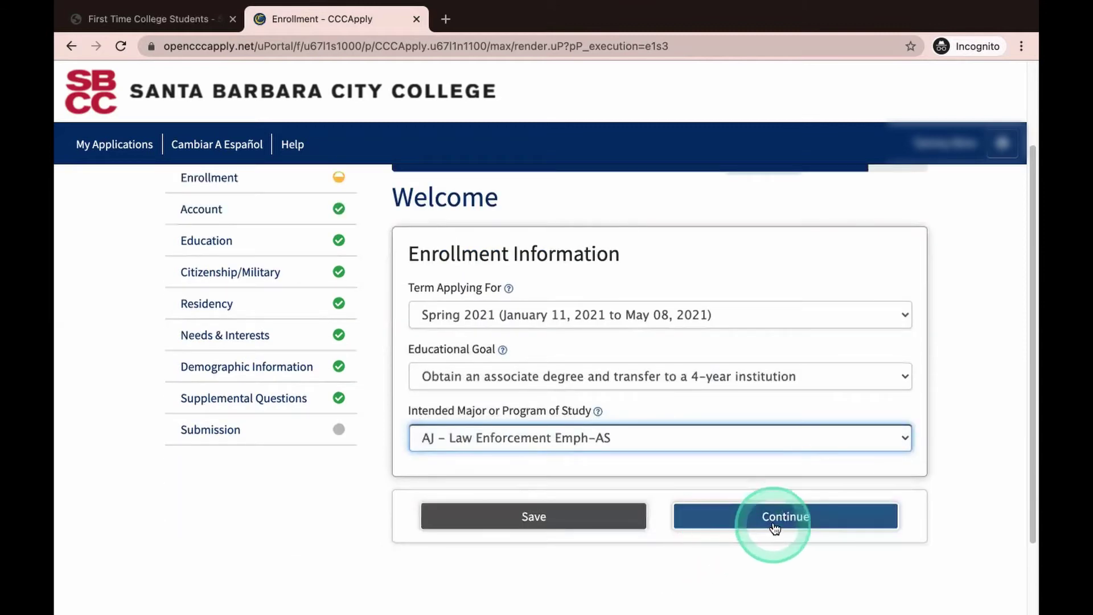
Submit the Spring 2021 enrollment details and continue past Account Information to Education
click(778, 523)
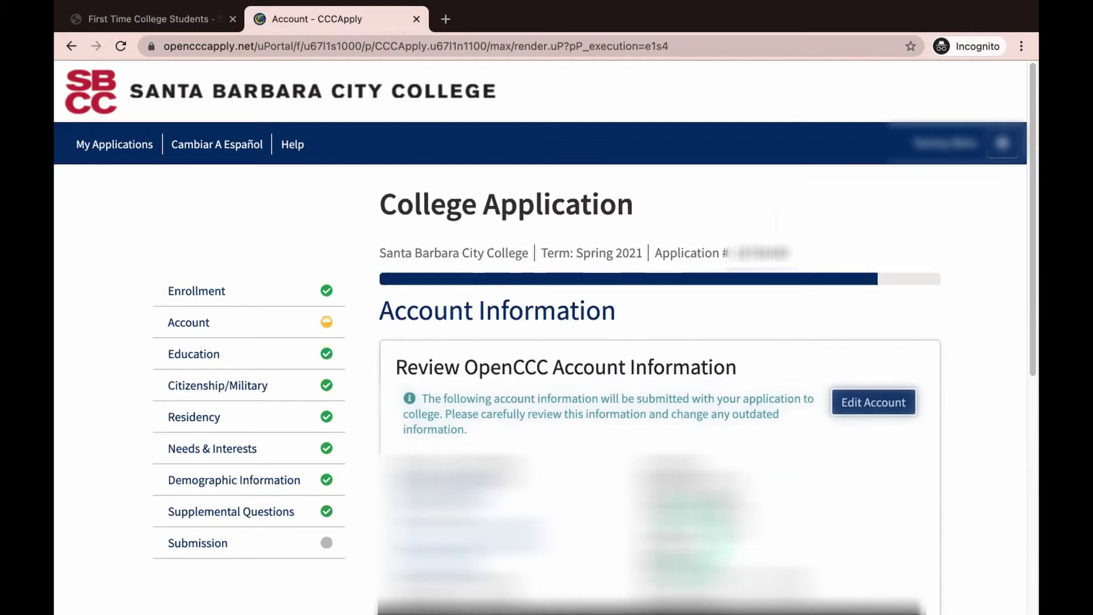
scroll(464, 484, down, 1)
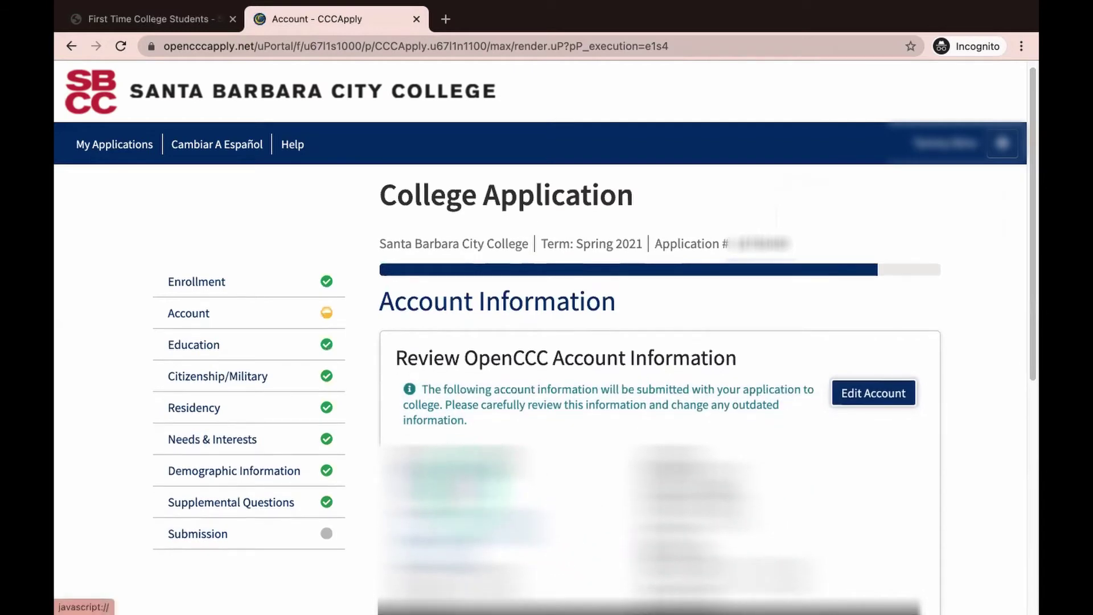
scroll(464, 484, down, 2)
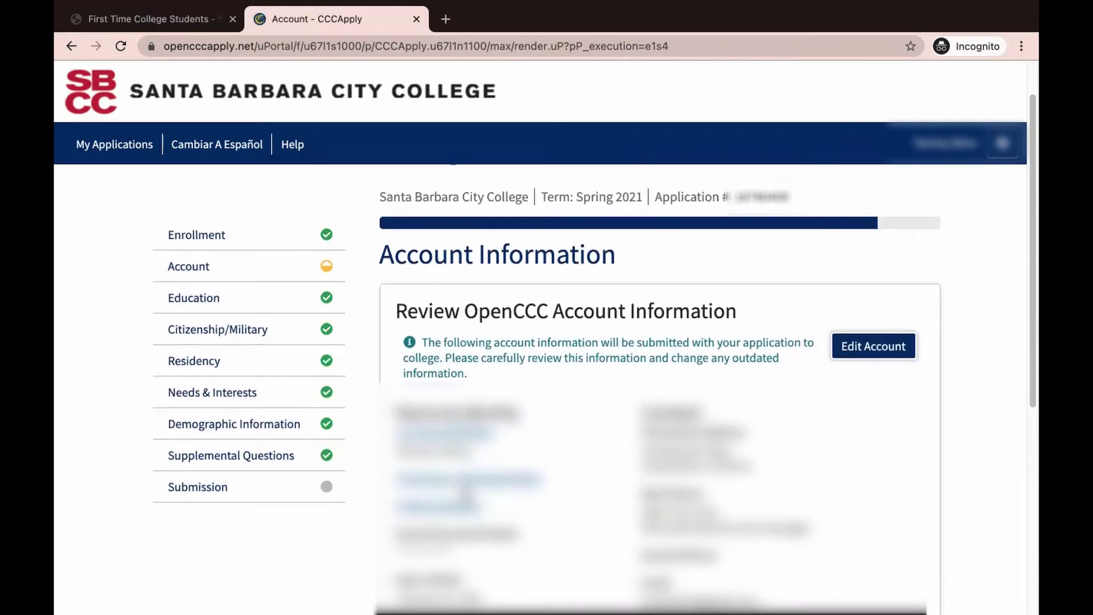
scroll(464, 484, down, 1)
scroll(466, 496, down, 3)
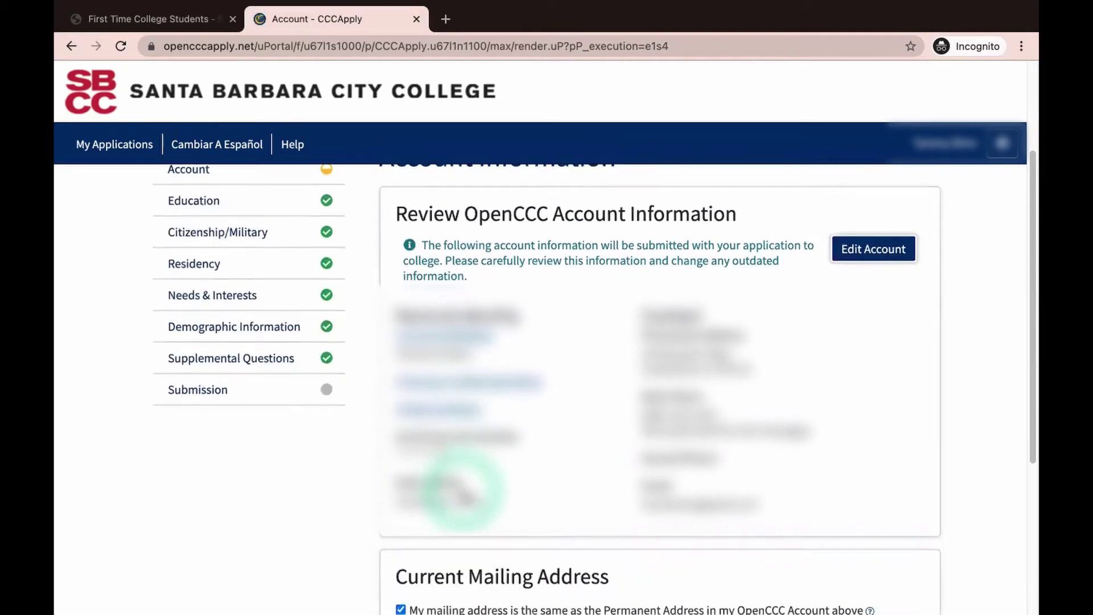
scroll(465, 496, down, 1)
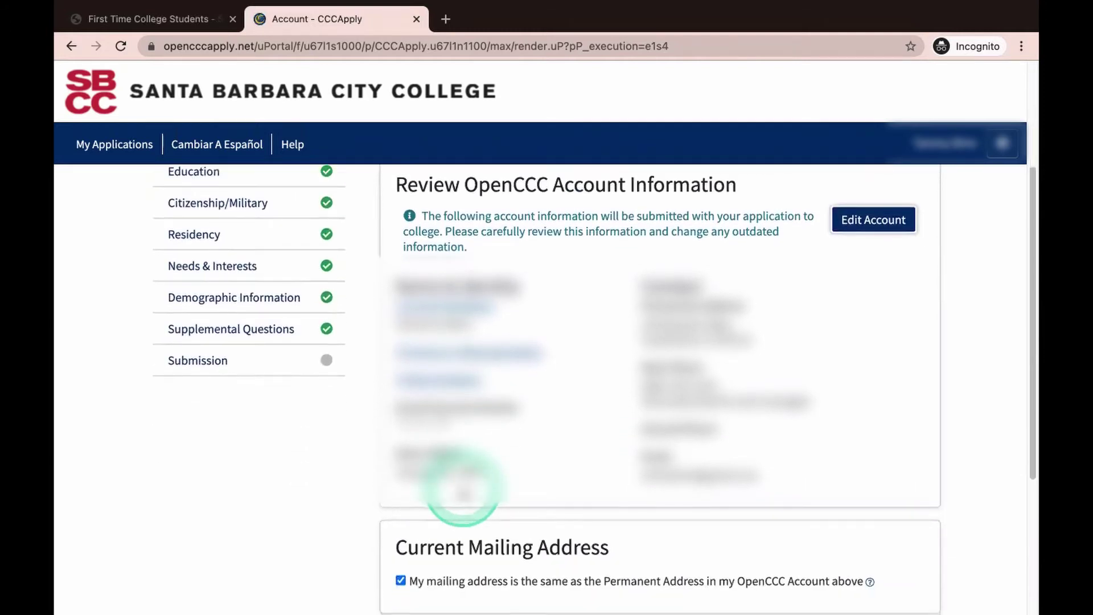
scroll(462, 493, down, 1)
scroll(461, 494, down, 1)
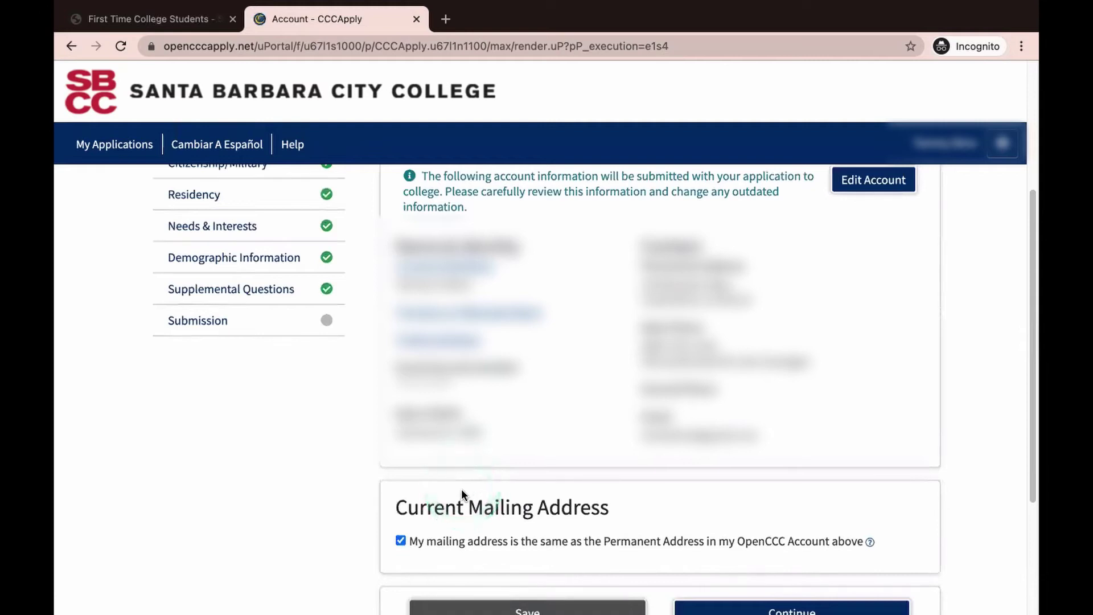
scroll(462, 491, down, 3)
click(760, 547)
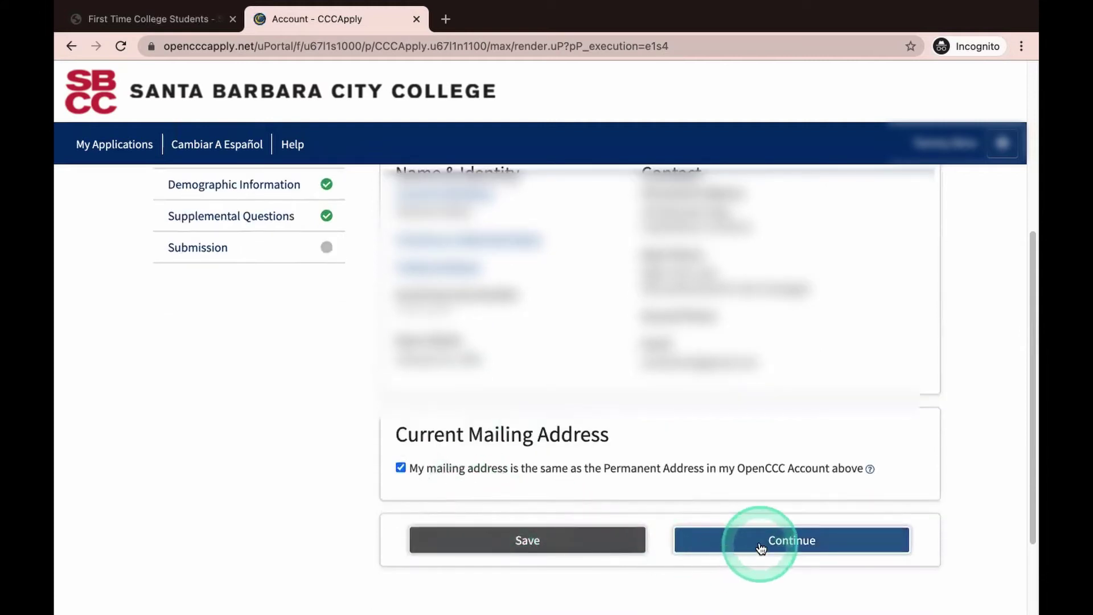
click(610, 429)
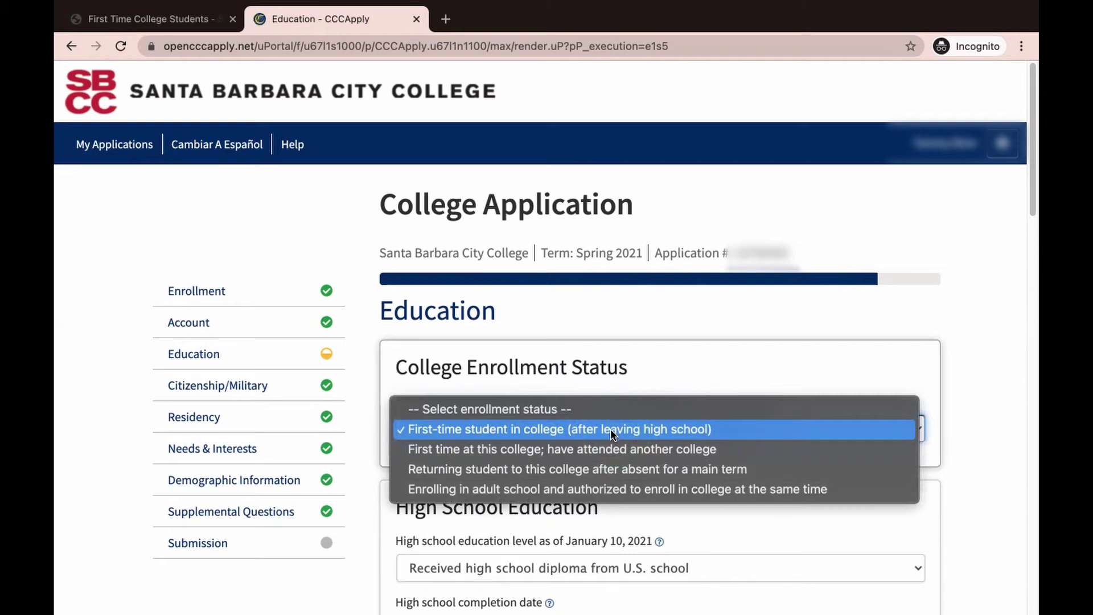
Choose 'First-time student in college' status and 'Received high school diploma from U.S. school'
click(610, 428)
scroll(603, 484, down, 3)
click(601, 501)
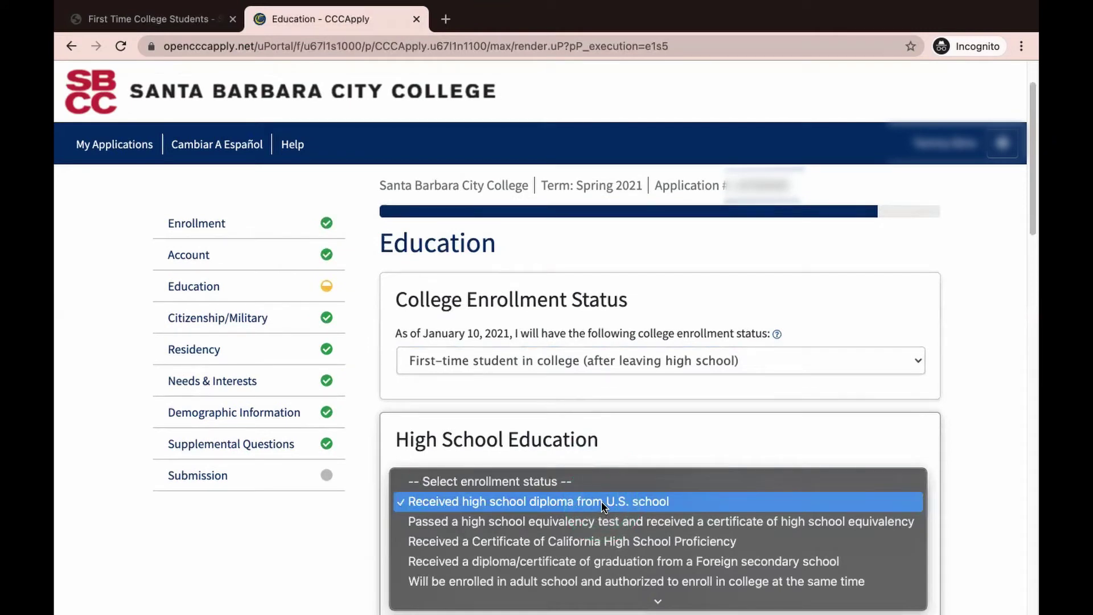
click(601, 501)
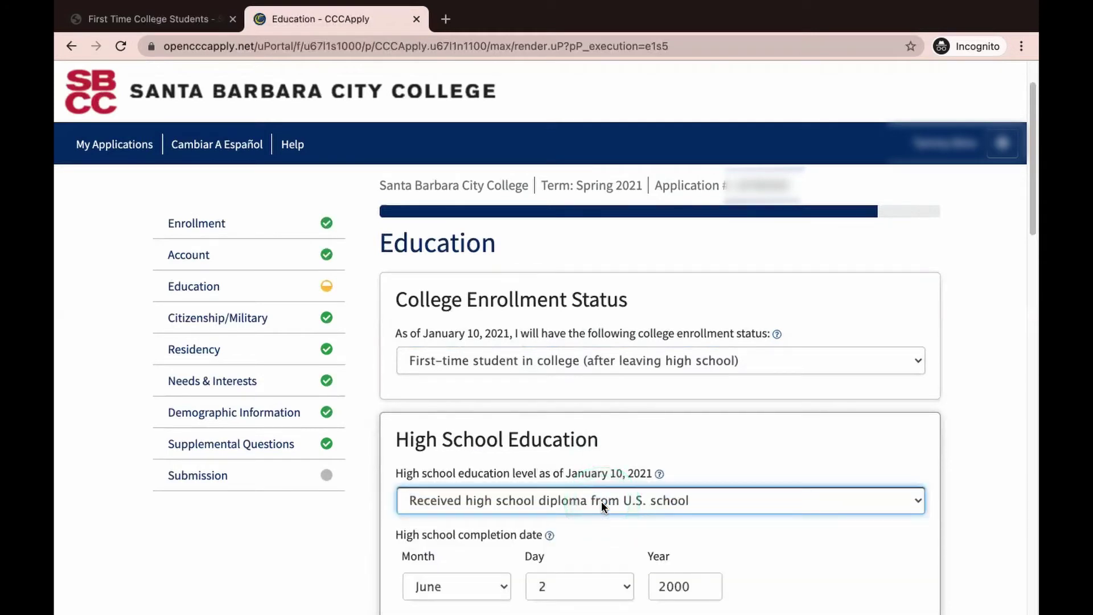
click(602, 501)
click(601, 501)
click(601, 499)
scroll(599, 498, down, 4)
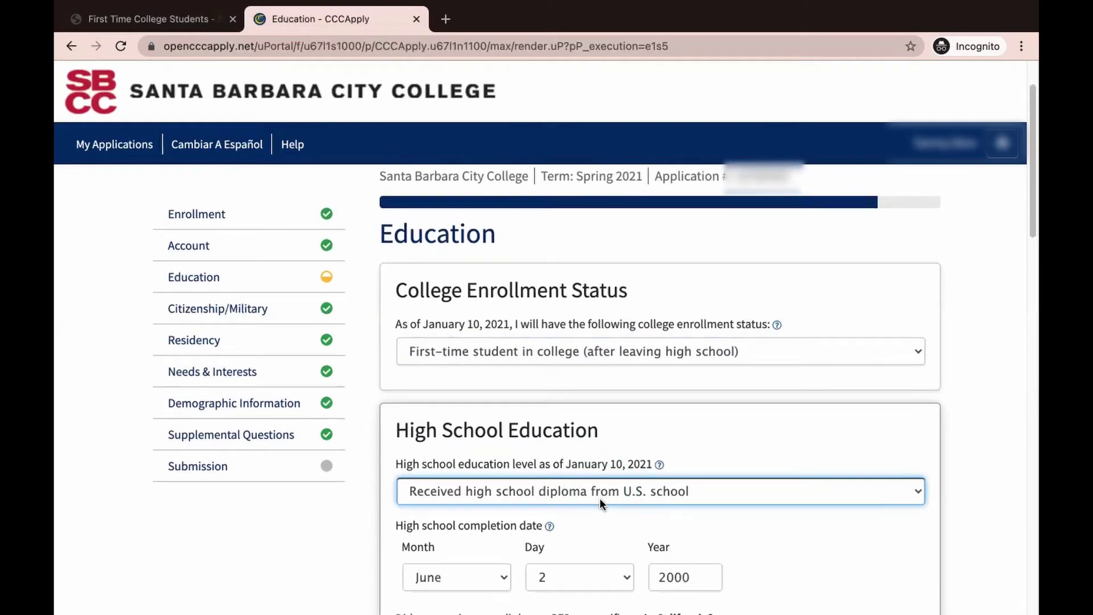
click(599, 501)
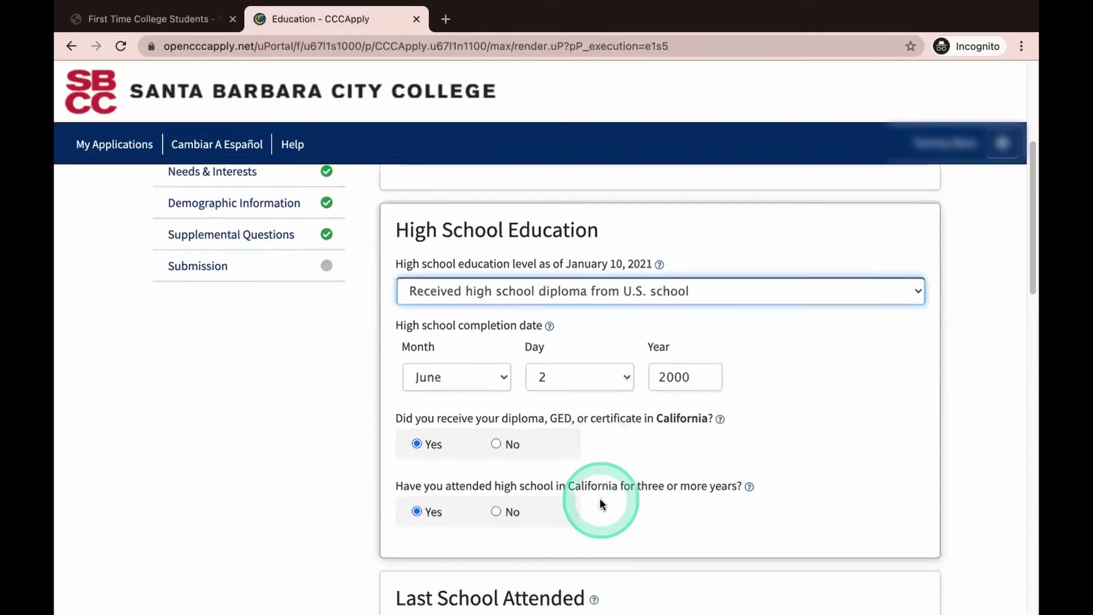
scroll(599, 503, down, 1)
scroll(599, 497, down, 3)
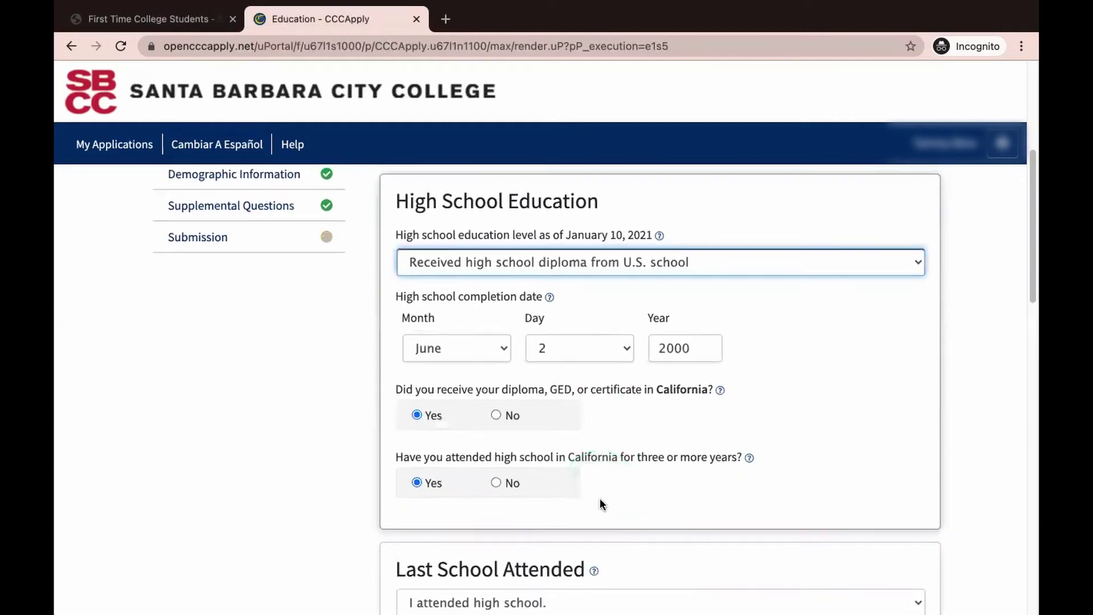
scroll(599, 501, down, 5)
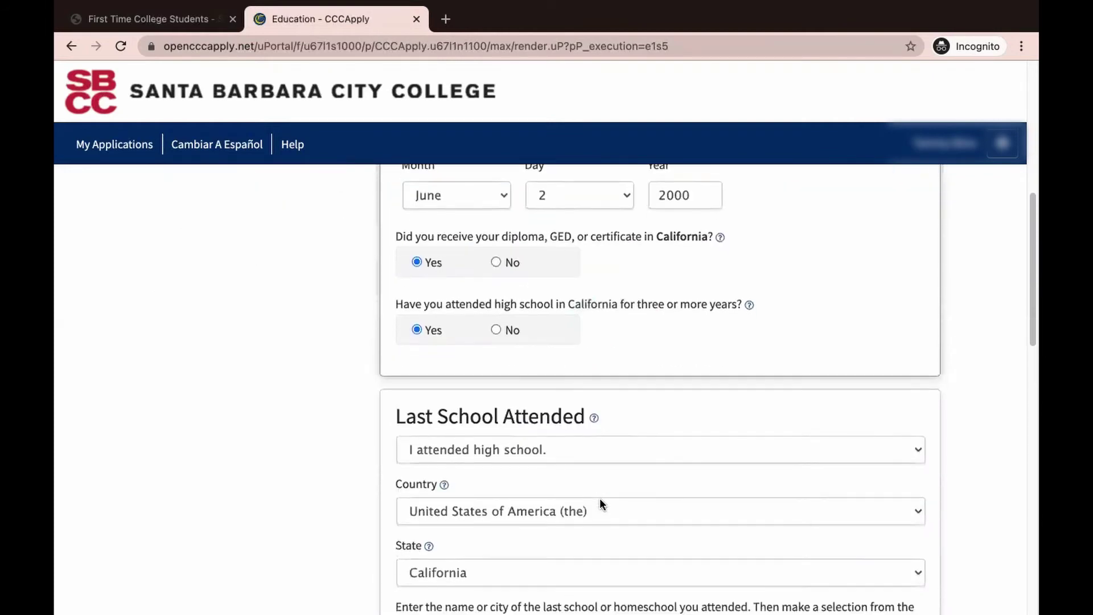
click(599, 501)
scroll(598, 501, down, 2)
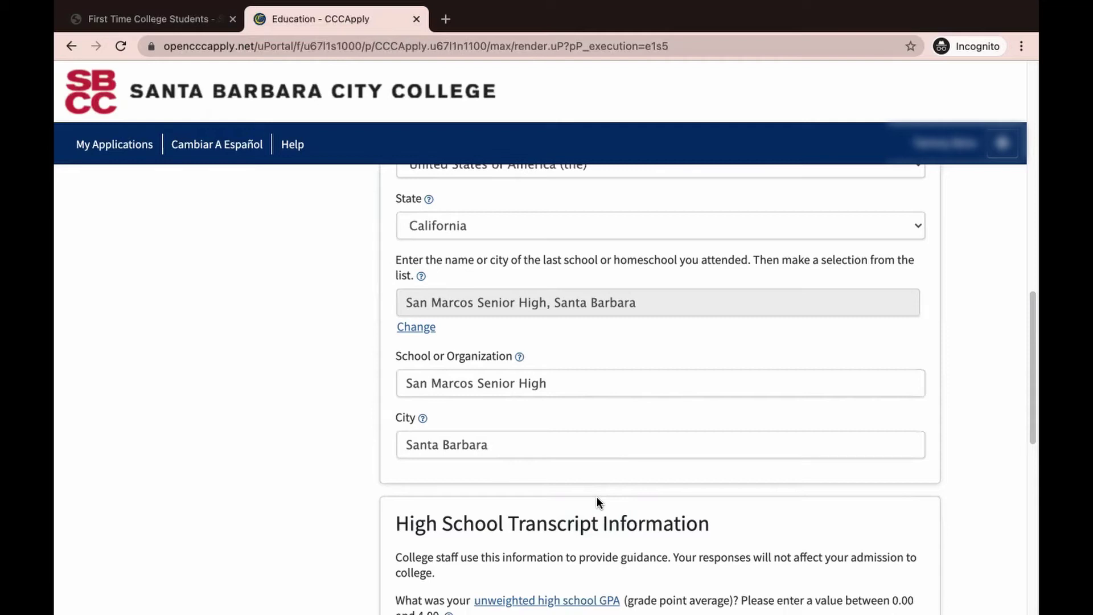
click(597, 497)
scroll(598, 499, down, 2)
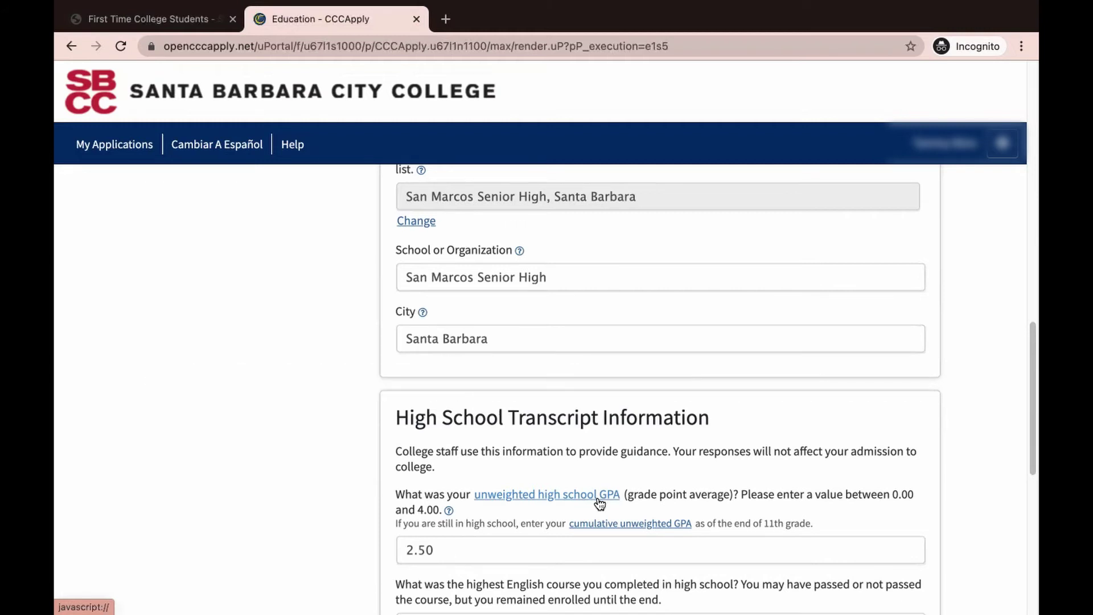
Scroll past the English and math course answers and continue to Citizenship/Military
click(599, 503)
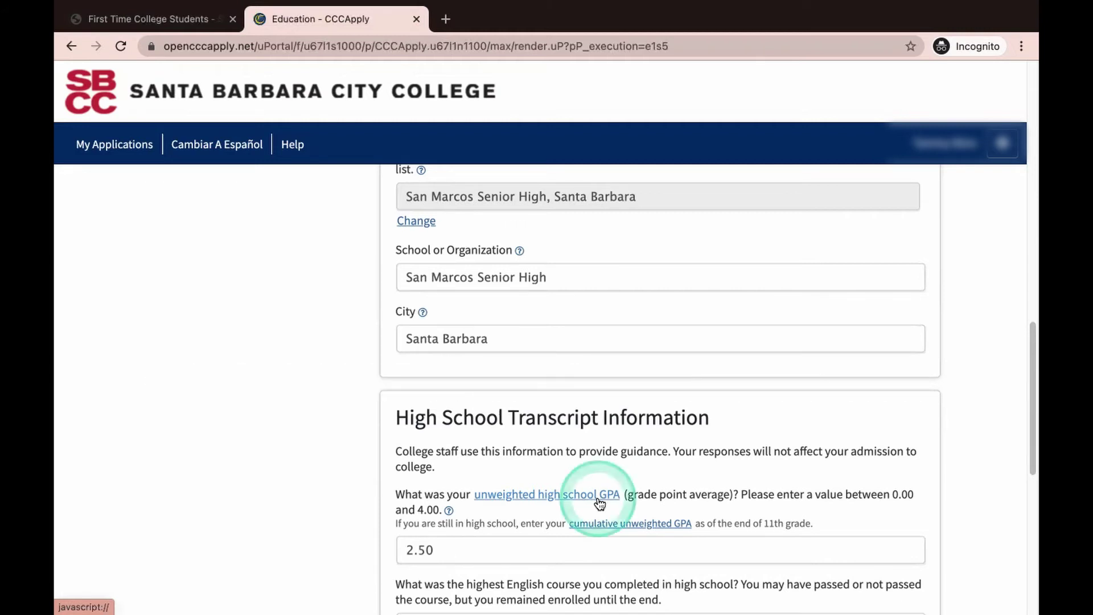
scroll(598, 501, down, 5)
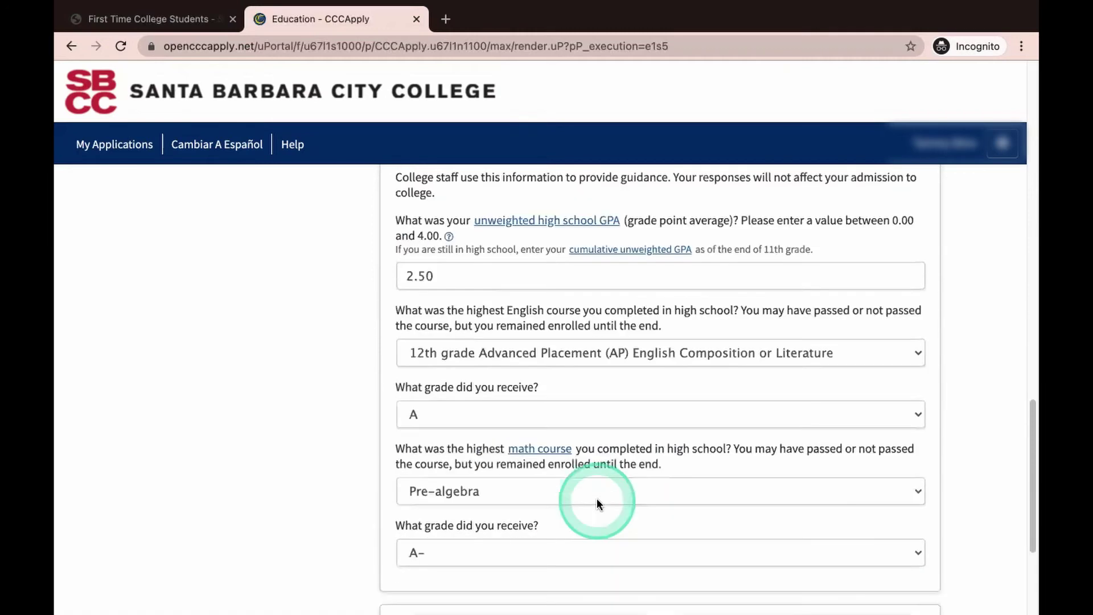
scroll(596, 502, down, 4)
click(738, 432)
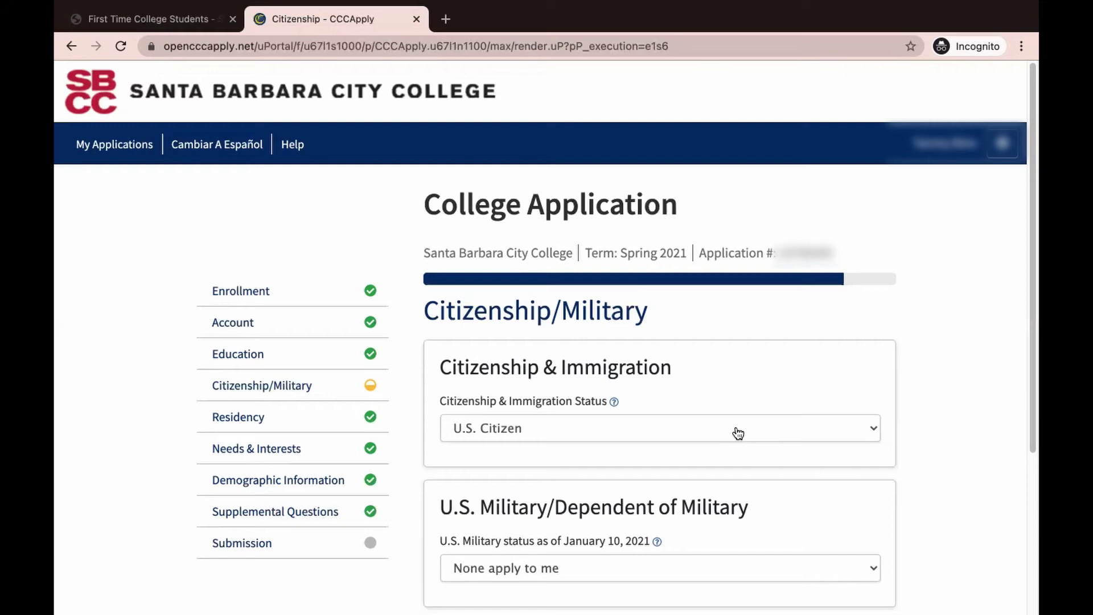
Keep U.S. Citizen as the citizenship and immigration status
click(735, 429)
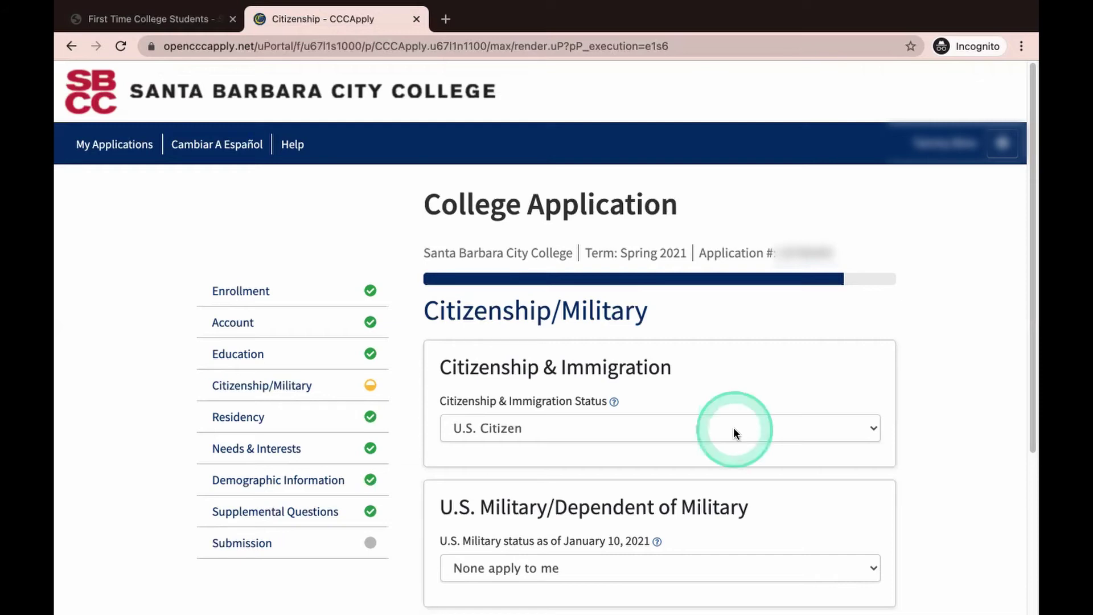
click(734, 427)
scroll(734, 427, down, 1)
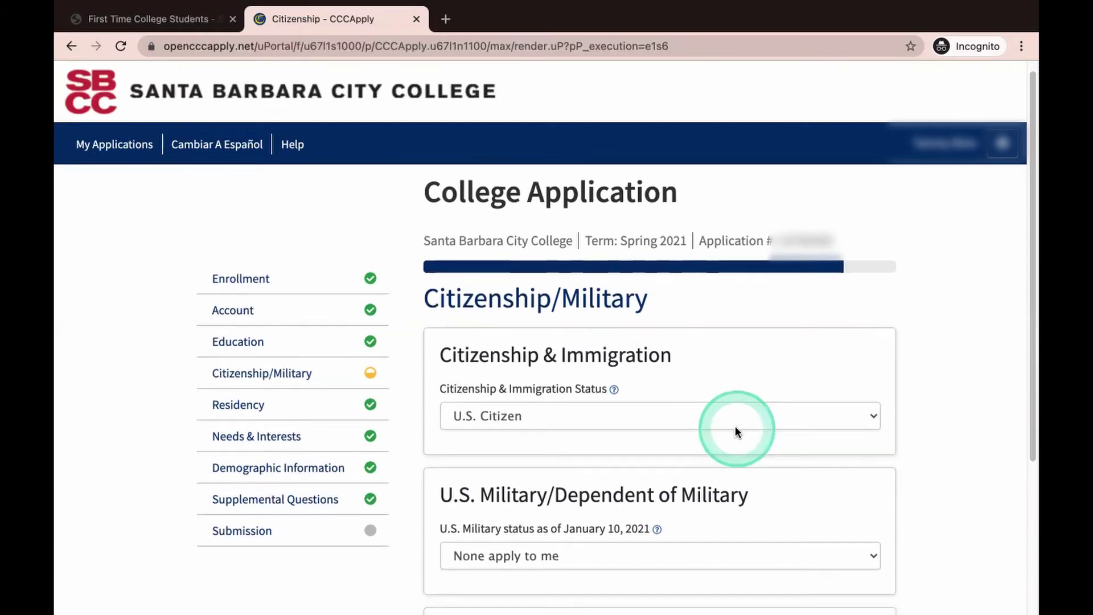
click(736, 426)
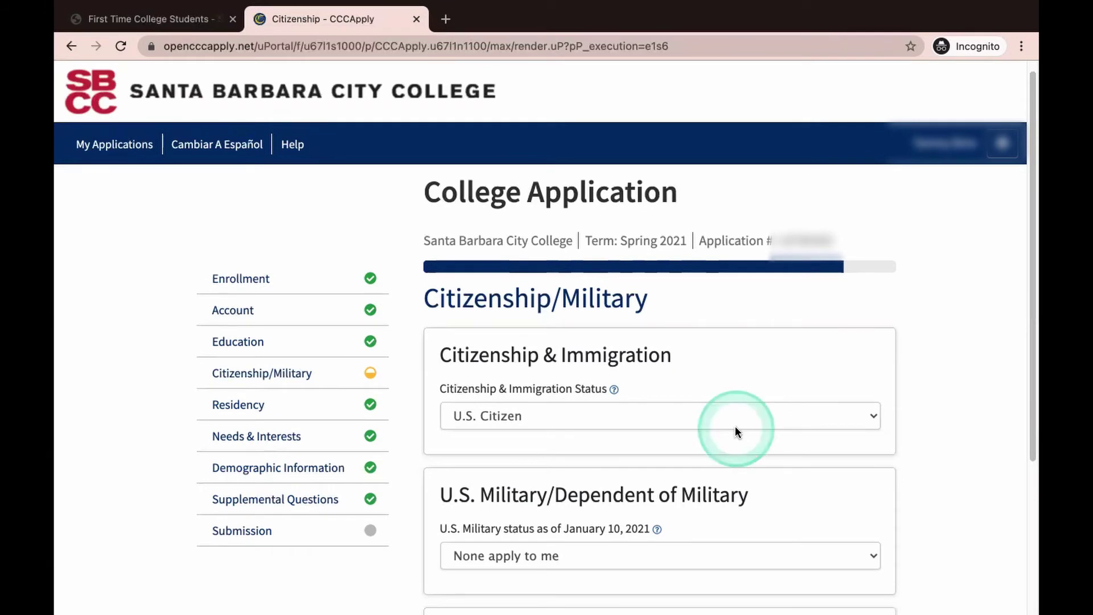
click(629, 418)
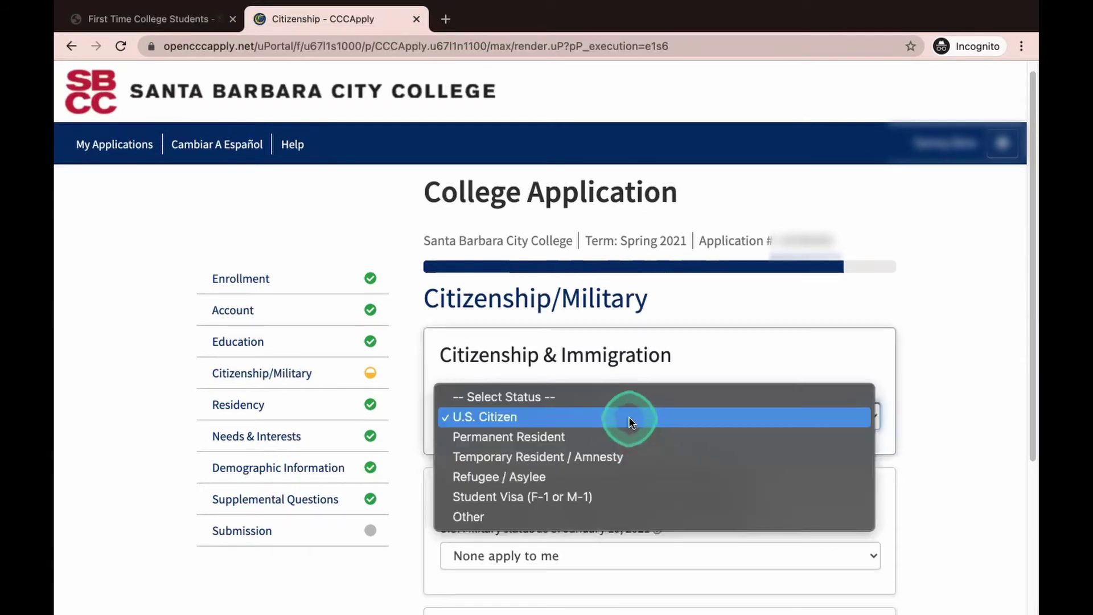
click(628, 416)
Keep military status 'None apply to me' and continue to the Residency page
scroll(631, 417, down, 2)
scroll(632, 415, down, 1)
click(599, 455)
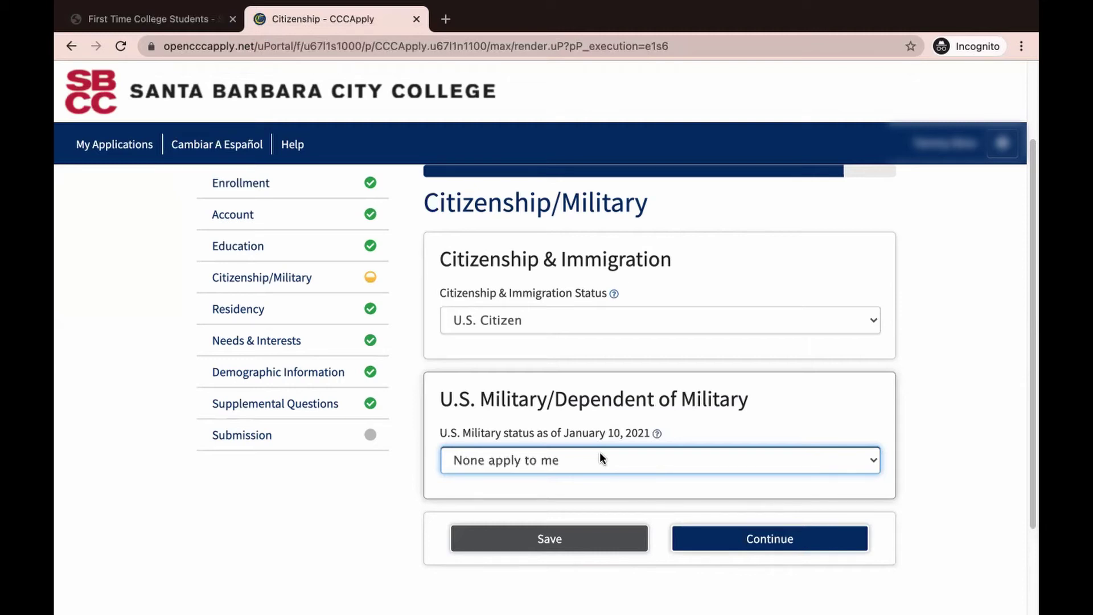
click(601, 455)
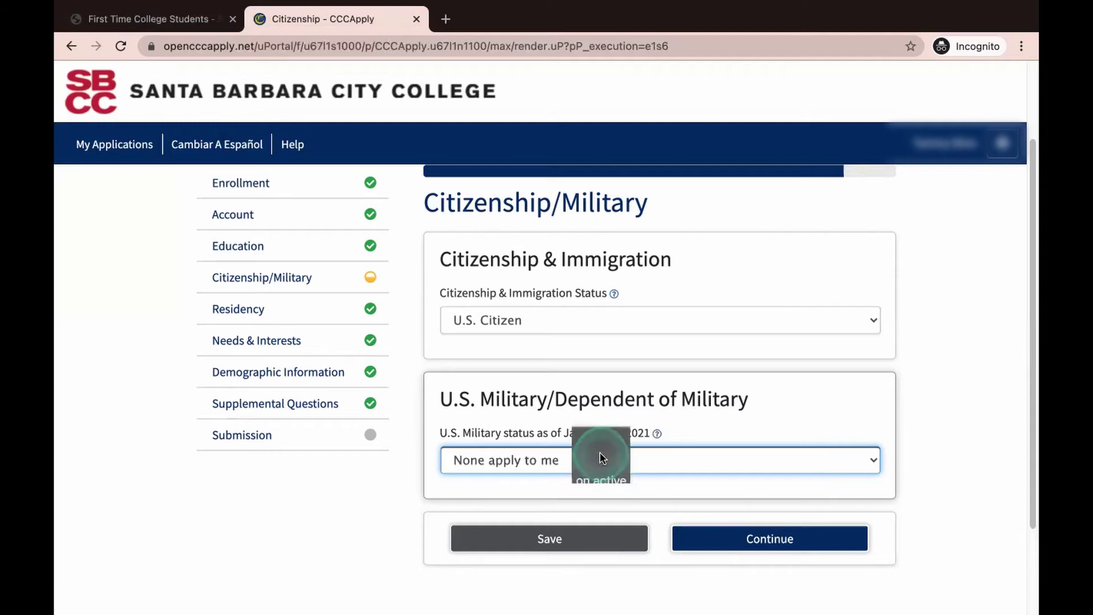
click(599, 455)
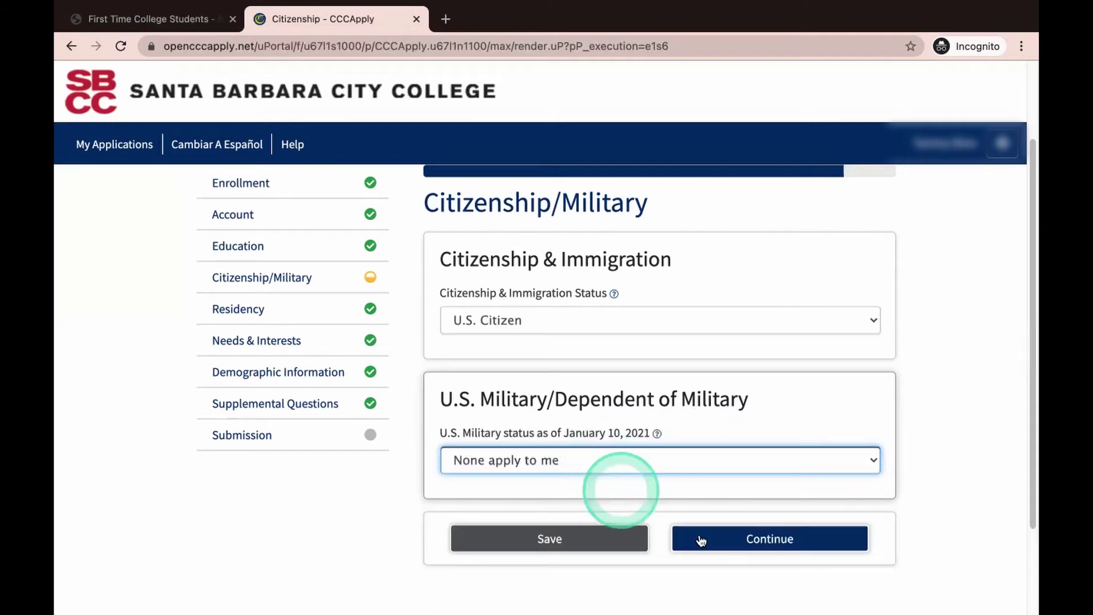
click(758, 541)
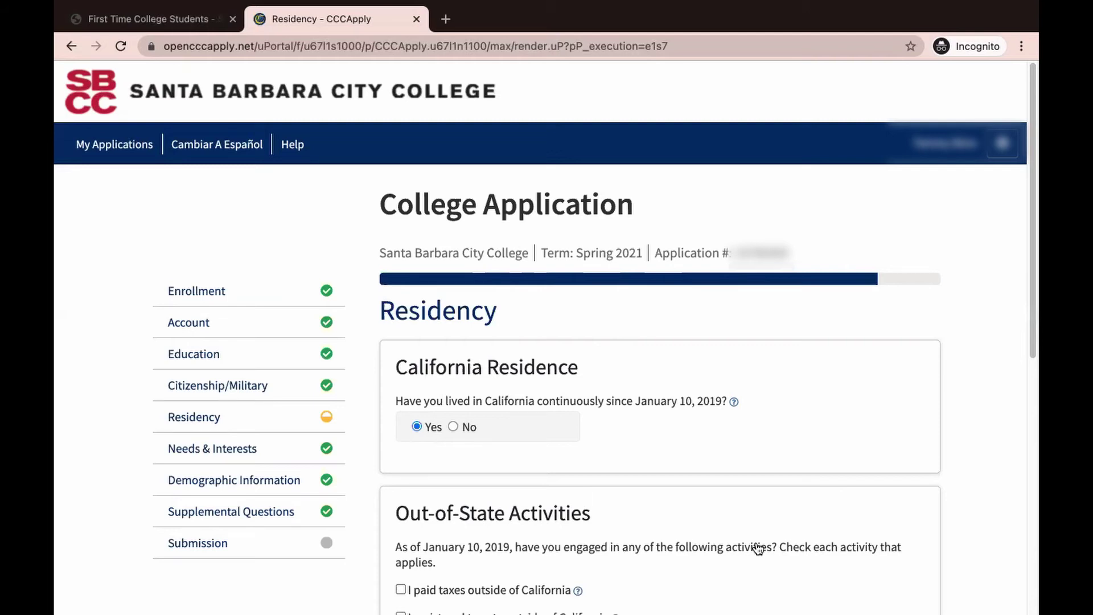
click(758, 544)
scroll(416, 397, down, 1)
click(415, 393)
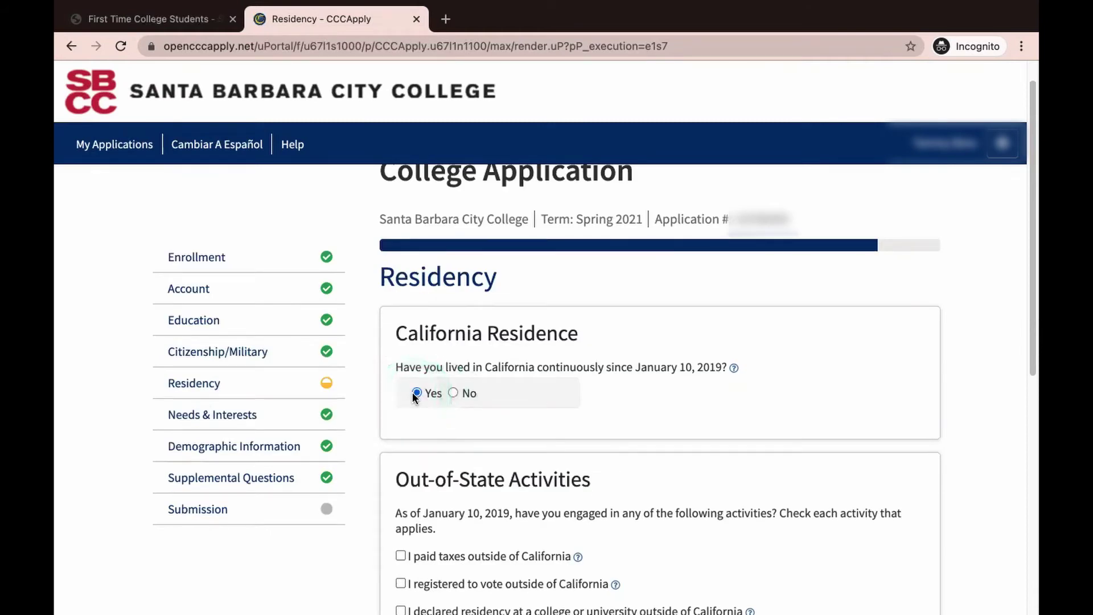
click(415, 398)
scroll(417, 398, down, 1)
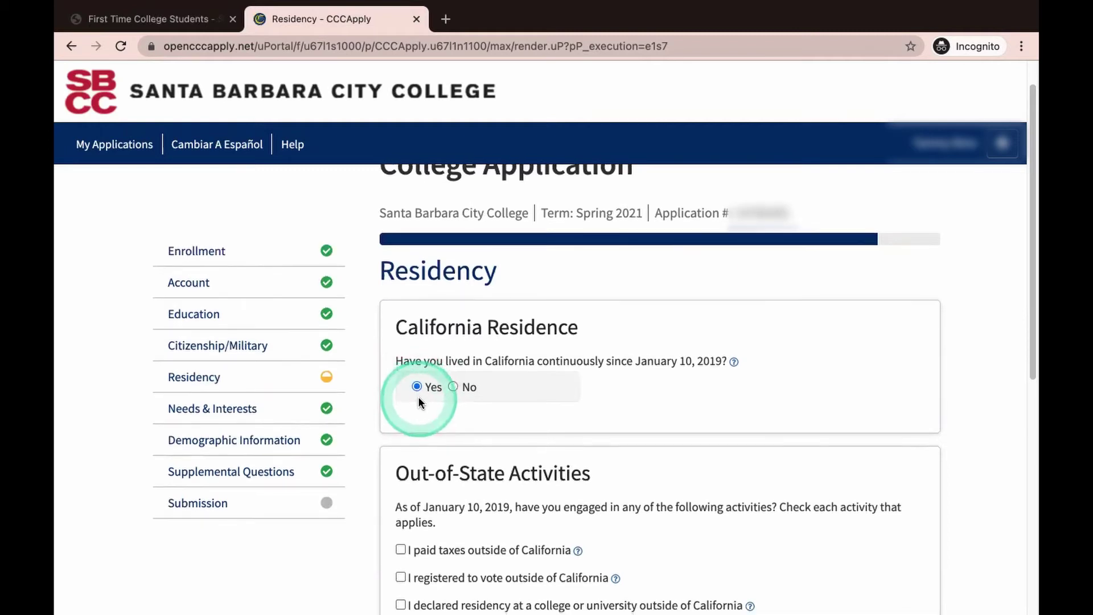
scroll(419, 401, down, 3)
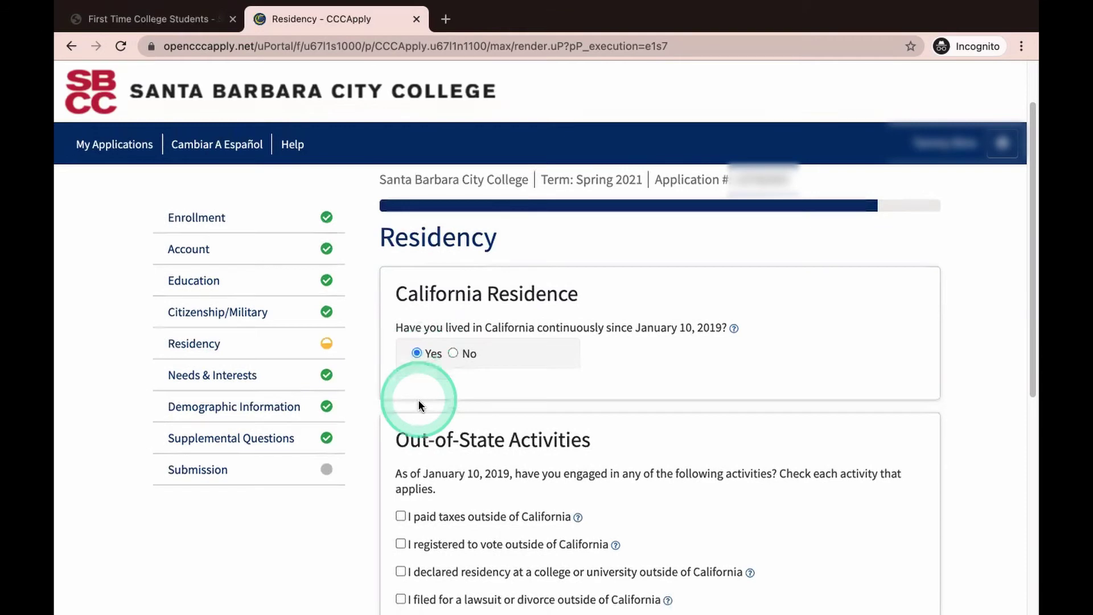
scroll(418, 404, down, 3)
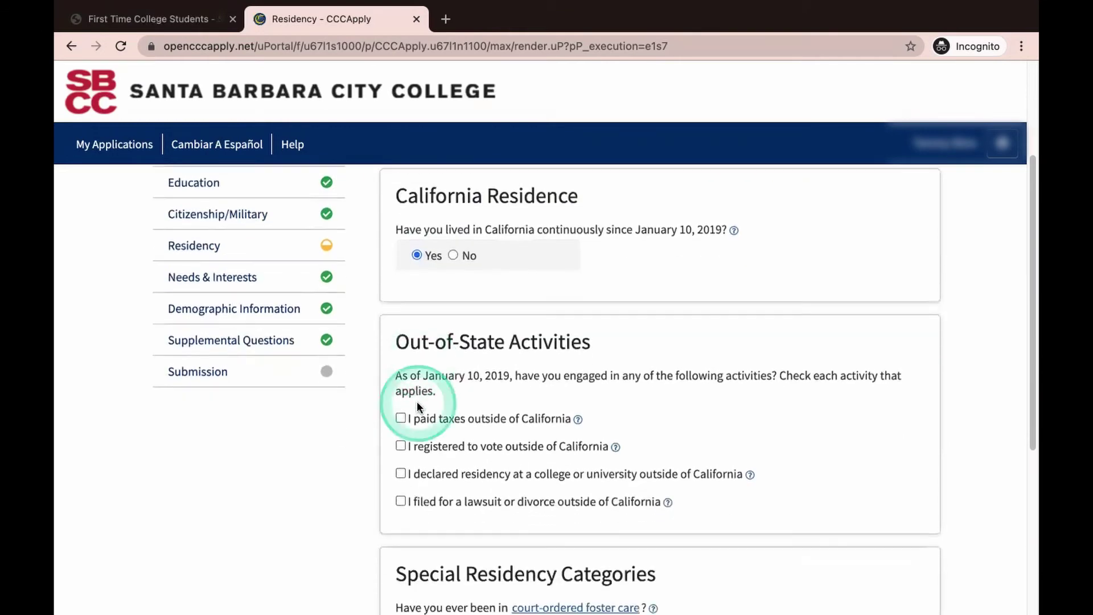
scroll(417, 402, down, 5)
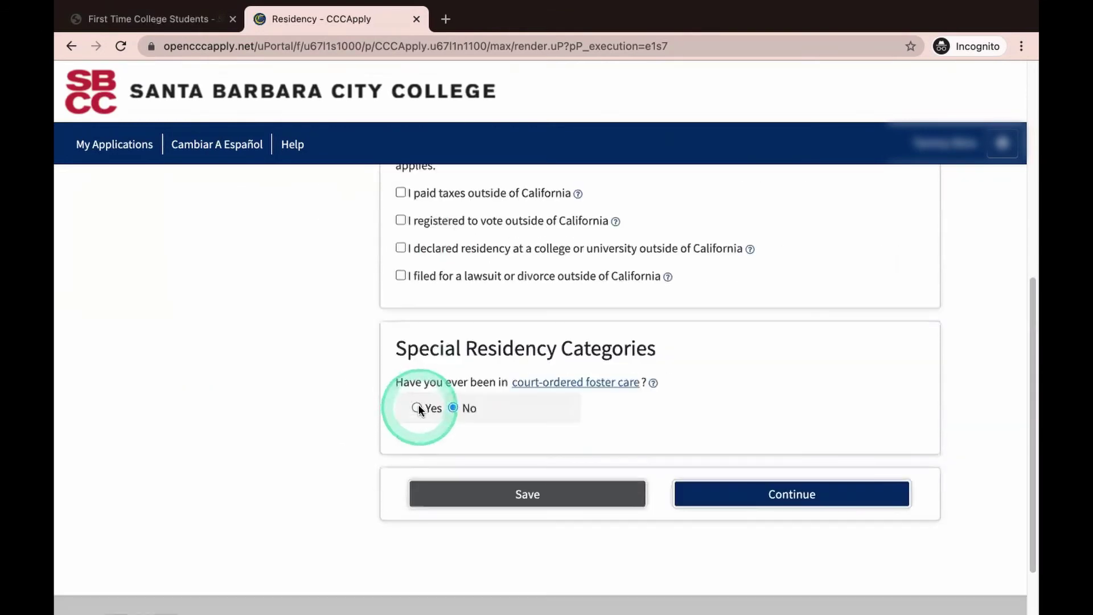
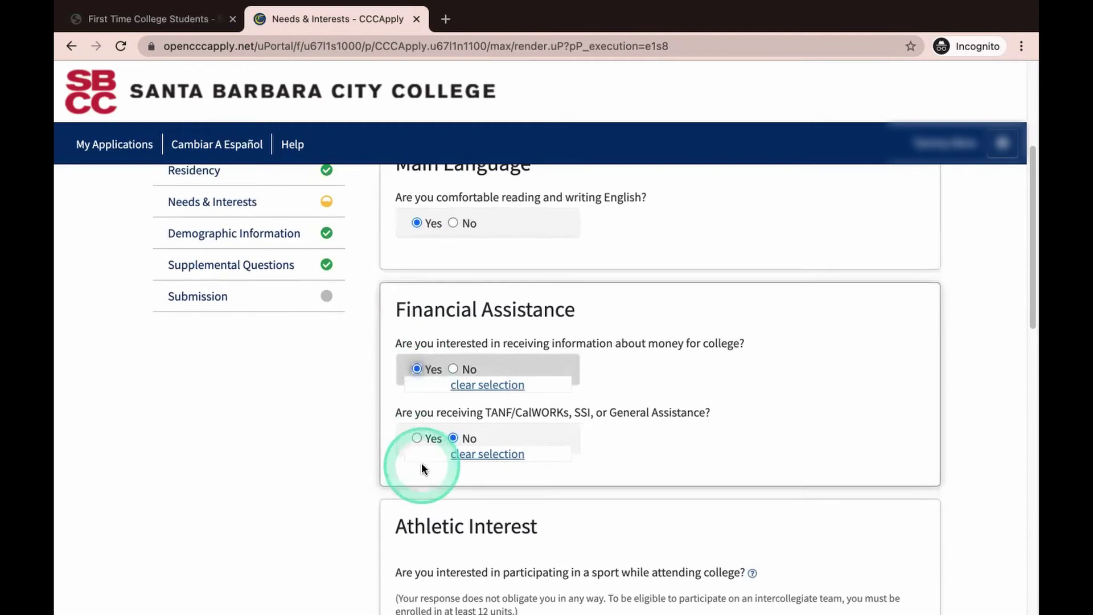
Answer No to TANF, choose 'No, I am not interested' in sports, leave programs unchecked, and continue
click(454, 407)
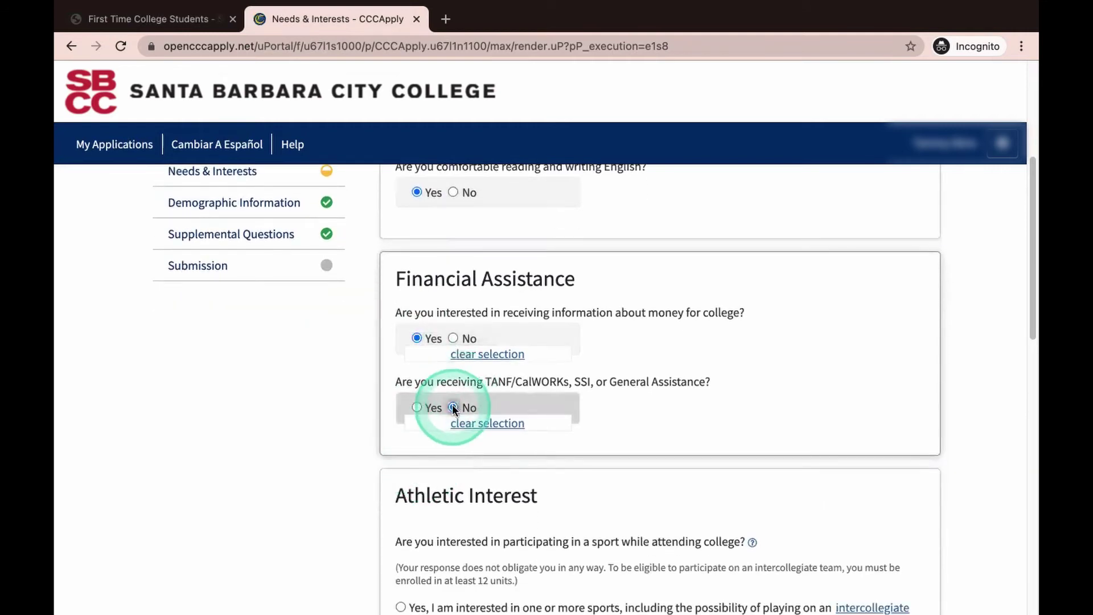
scroll(427, 484, down, 3)
click(401, 489)
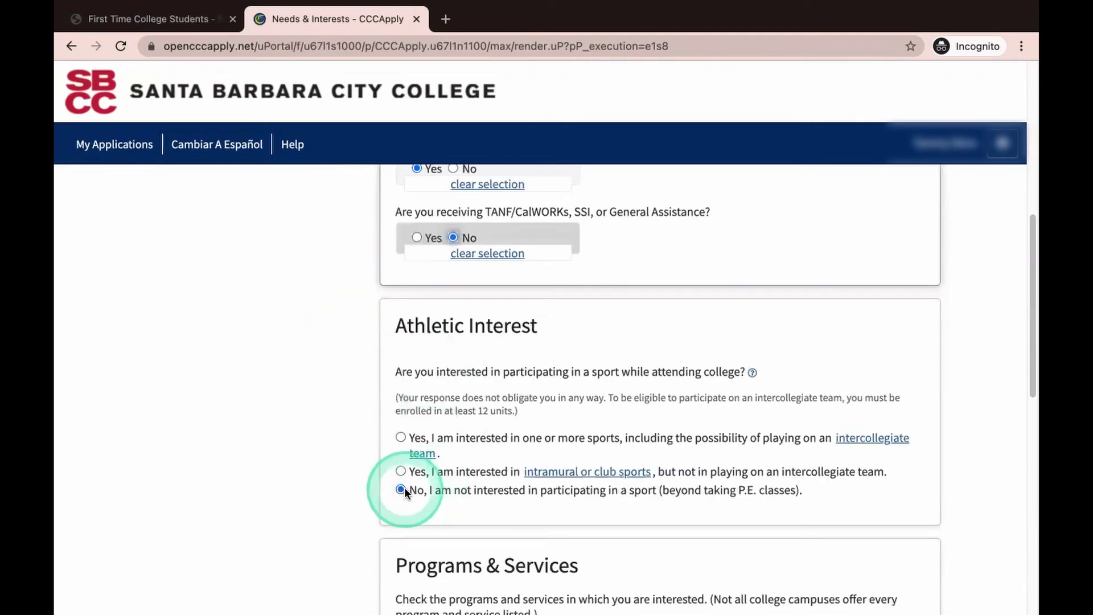
scroll(401, 488, down, 4)
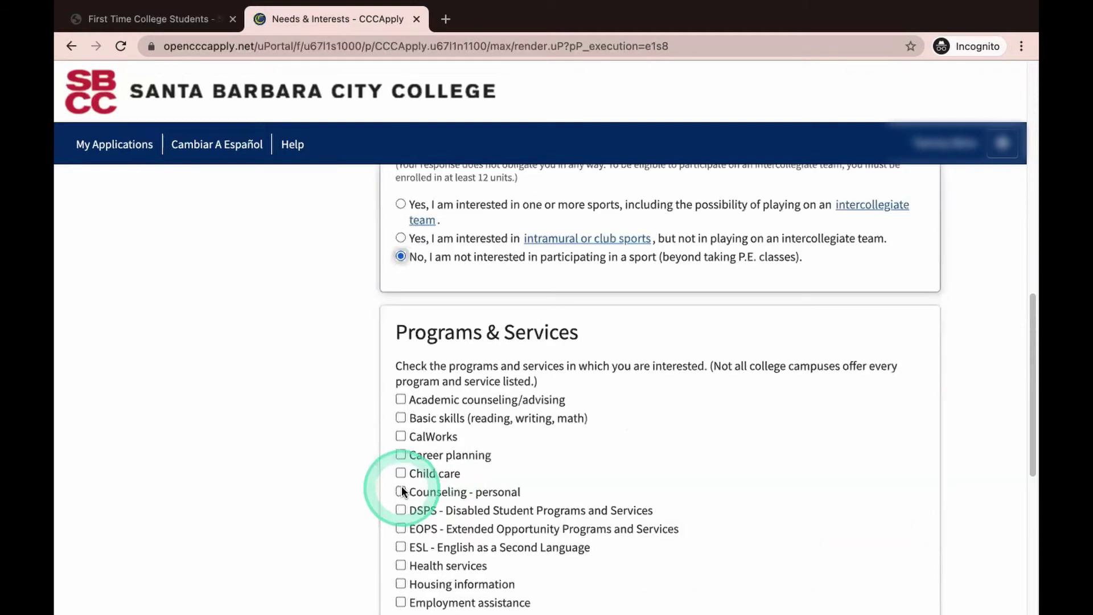
scroll(402, 489, down, 5)
scroll(402, 488, down, 3)
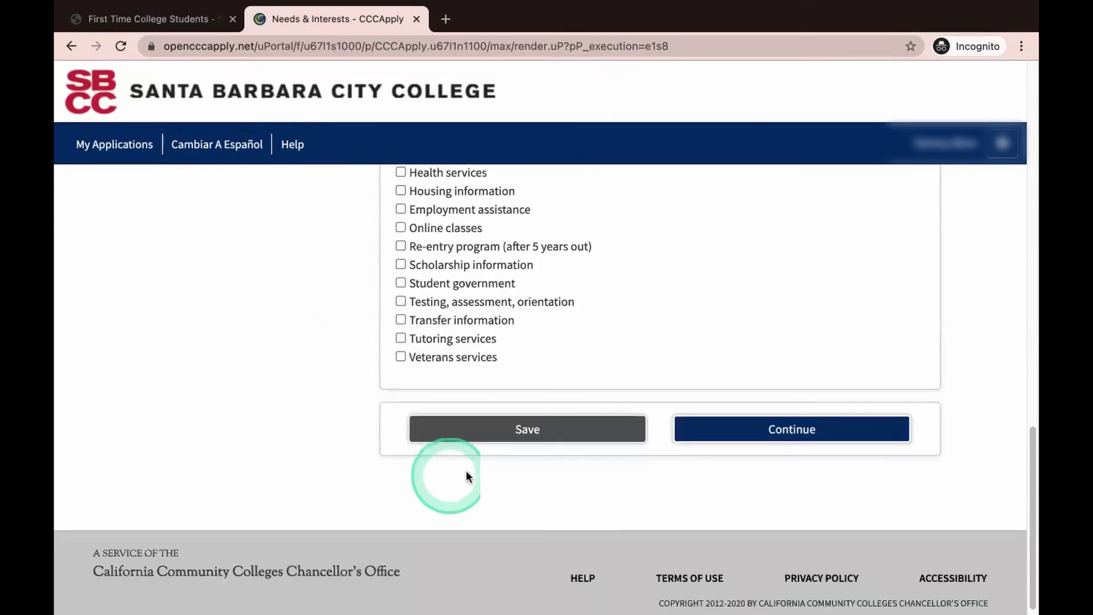
click(748, 433)
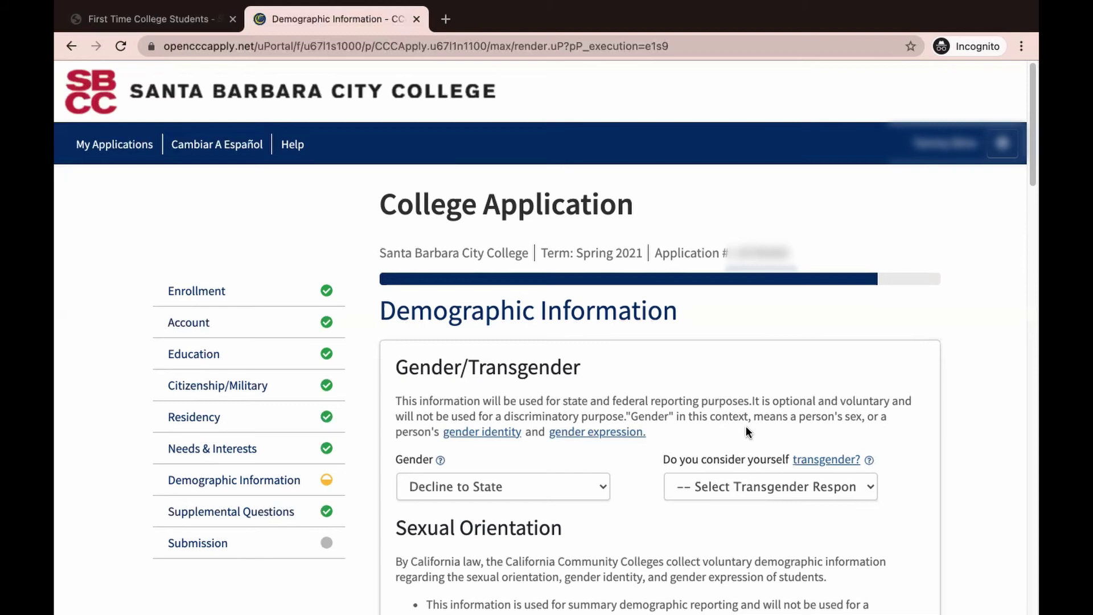
Set the transgender question to Decline to State
click(735, 427)
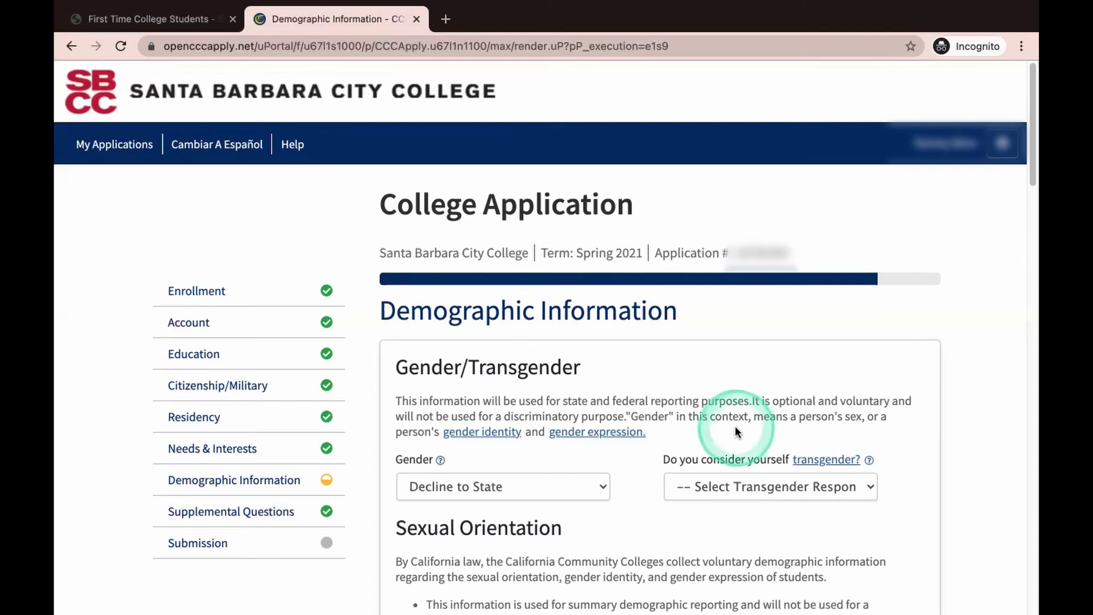
scroll(735, 427, down, 1)
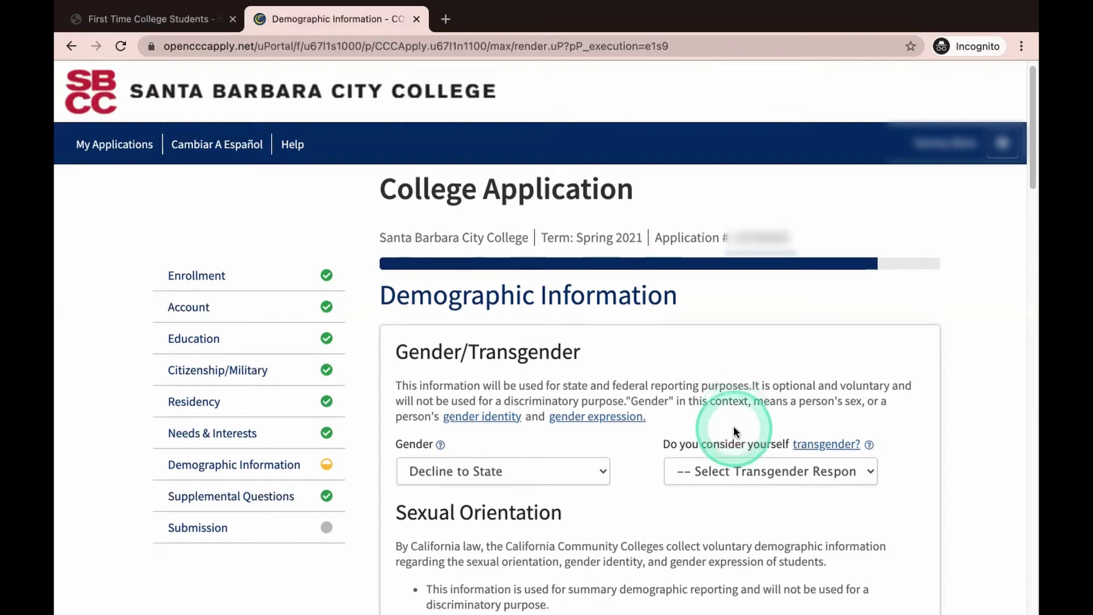
scroll(734, 427, down, 2)
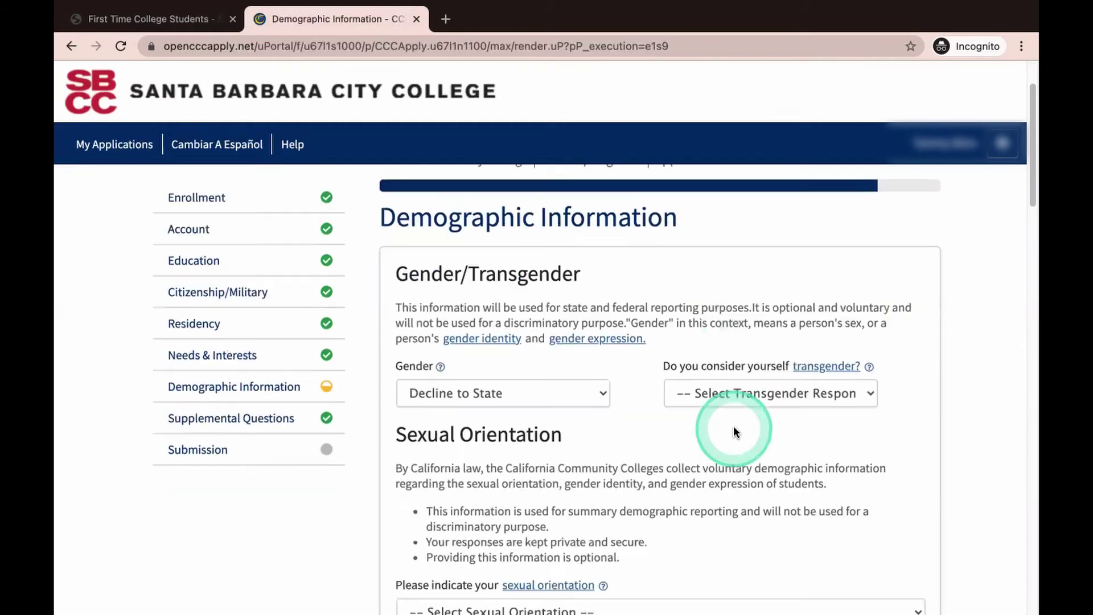
click(726, 395)
click(718, 454)
Set sexual orientation to Decline to State
scroll(711, 456, down, 4)
scroll(707, 455, down, 1)
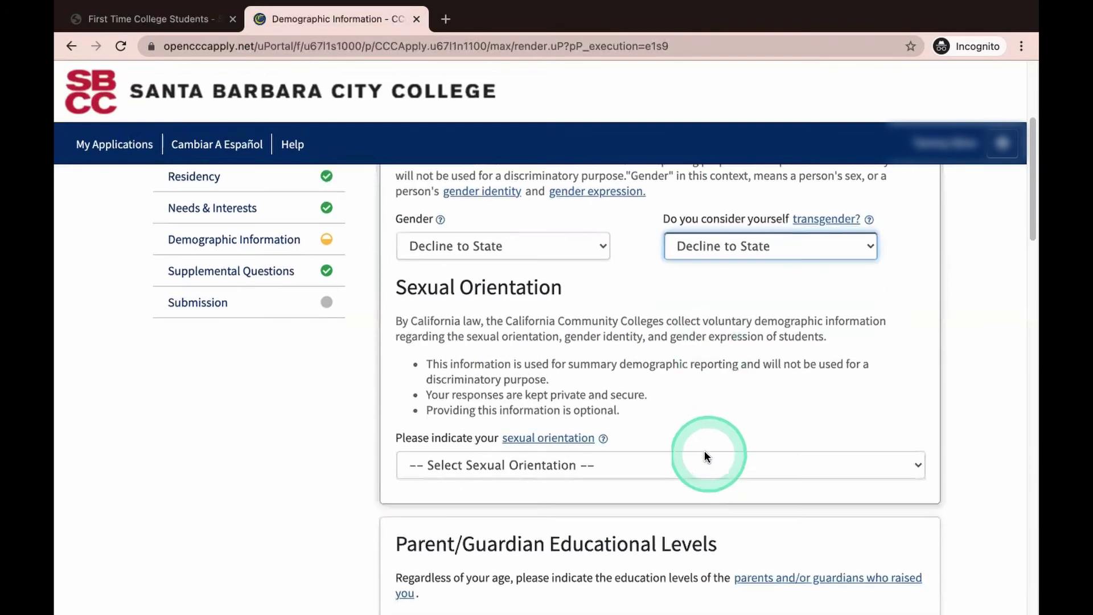
click(704, 460)
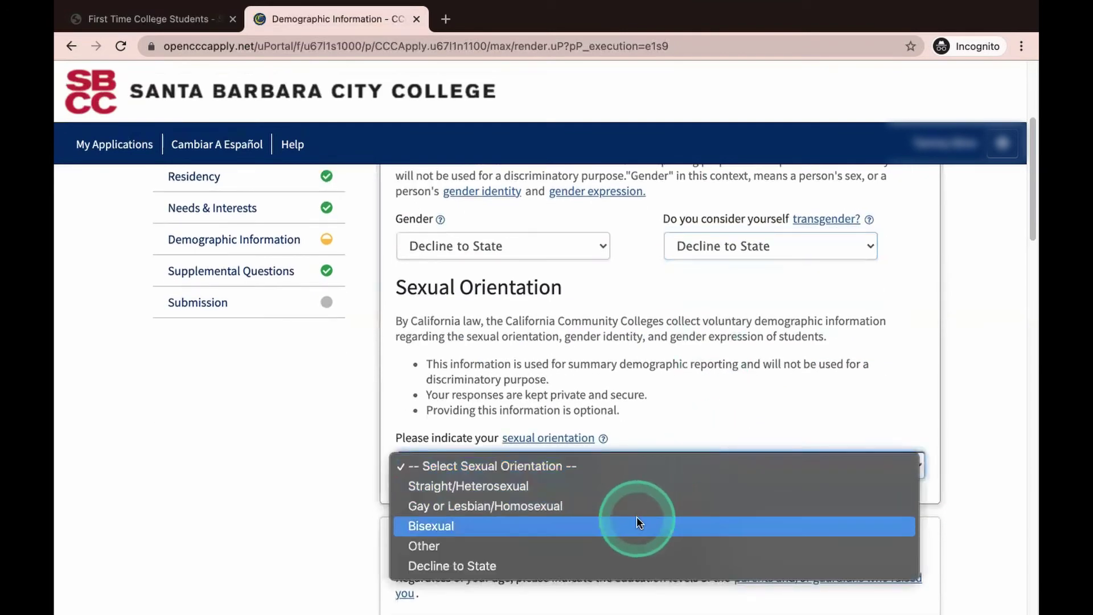
click(650, 565)
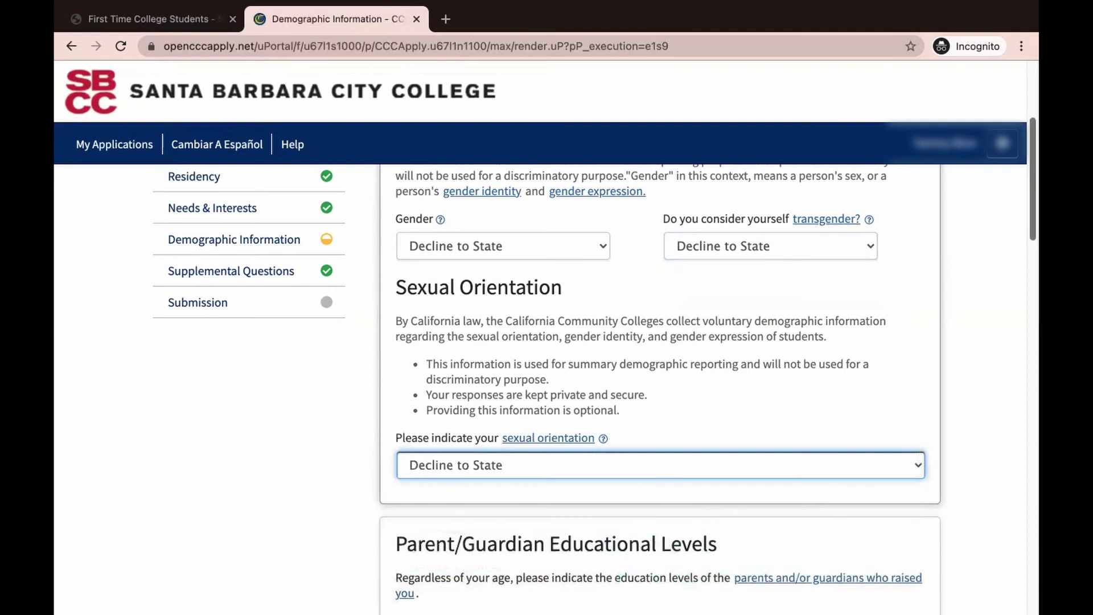
Review the parent and race/ethnicity answers and submit the Demographic Information page
click(399, 507)
scroll(399, 506, down, 1)
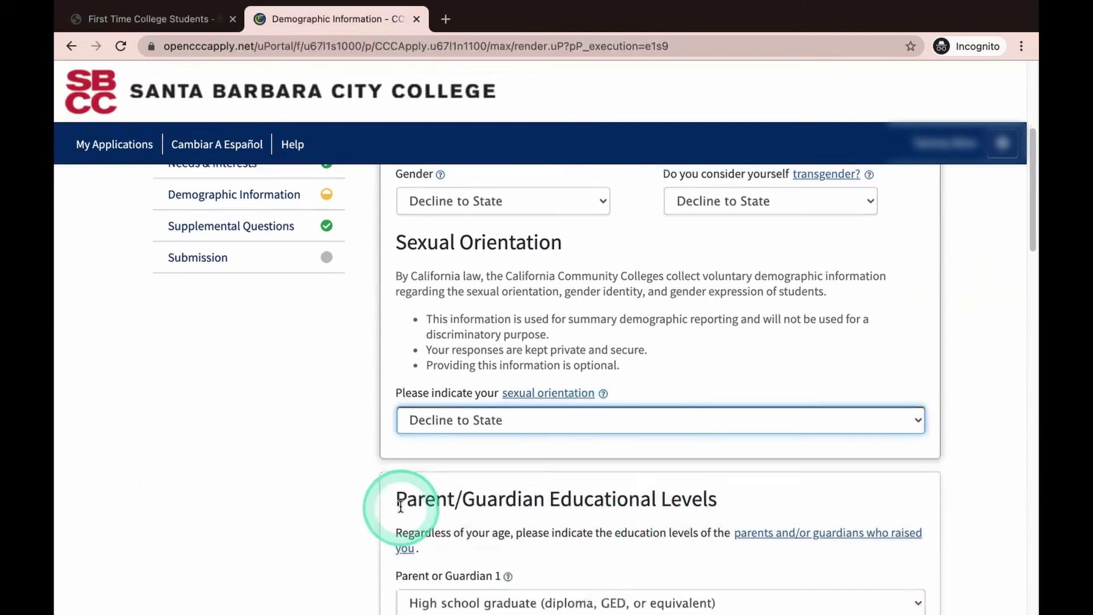
scroll(402, 508, down, 3)
scroll(403, 519, down, 8)
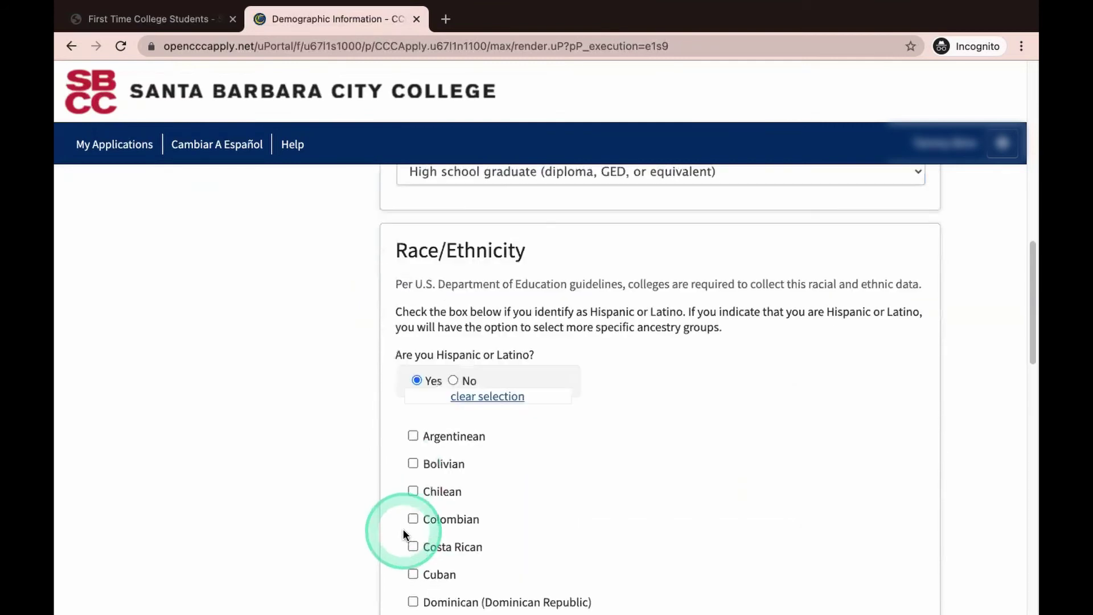
scroll(403, 533, down, 4)
scroll(403, 530, down, 5)
scroll(404, 531, up, 1)
scroll(403, 527, down, 5)
scroll(404, 529, down, 3)
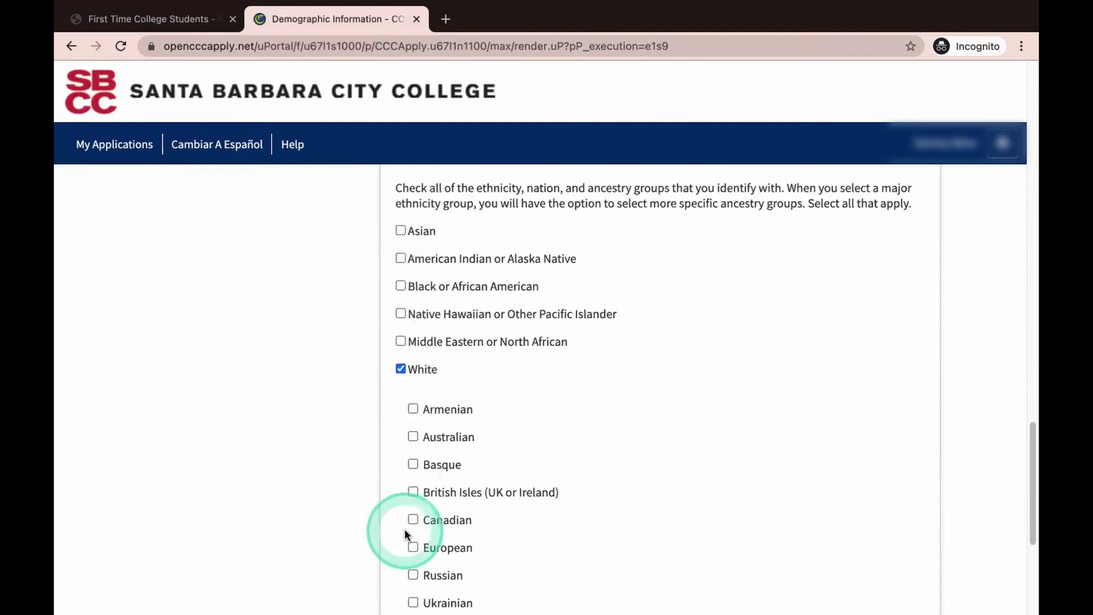
scroll(404, 528, down, 4)
click(772, 523)
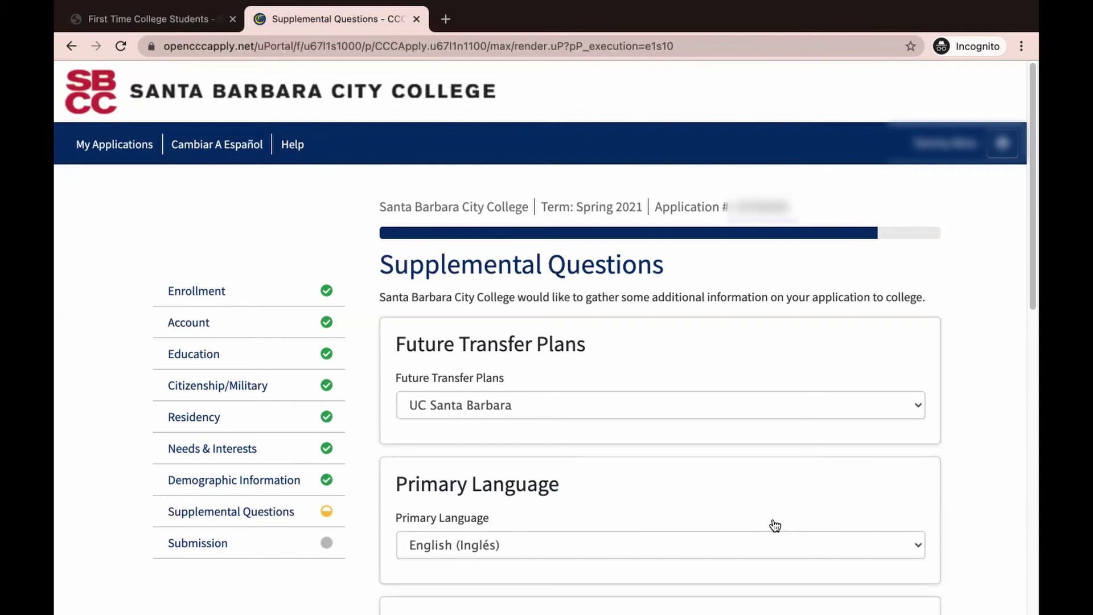
Answer UC Santa Barbara, English, 10 to 19 hours, Yes I consent, and No to Support SBCC, then continue
click(774, 524)
click(511, 408)
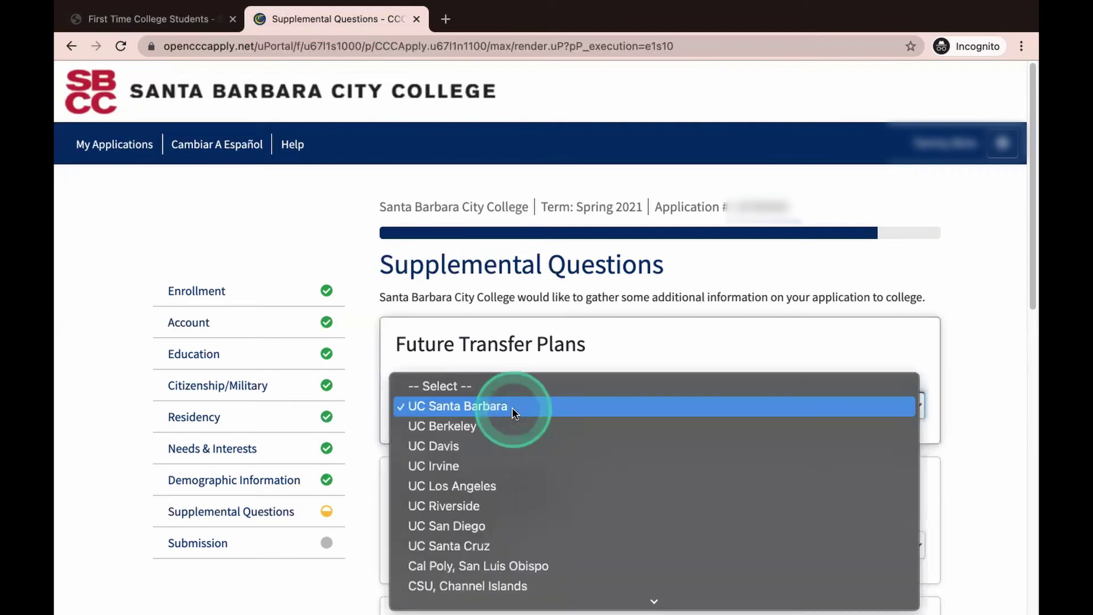
click(512, 408)
scroll(509, 415, down, 1)
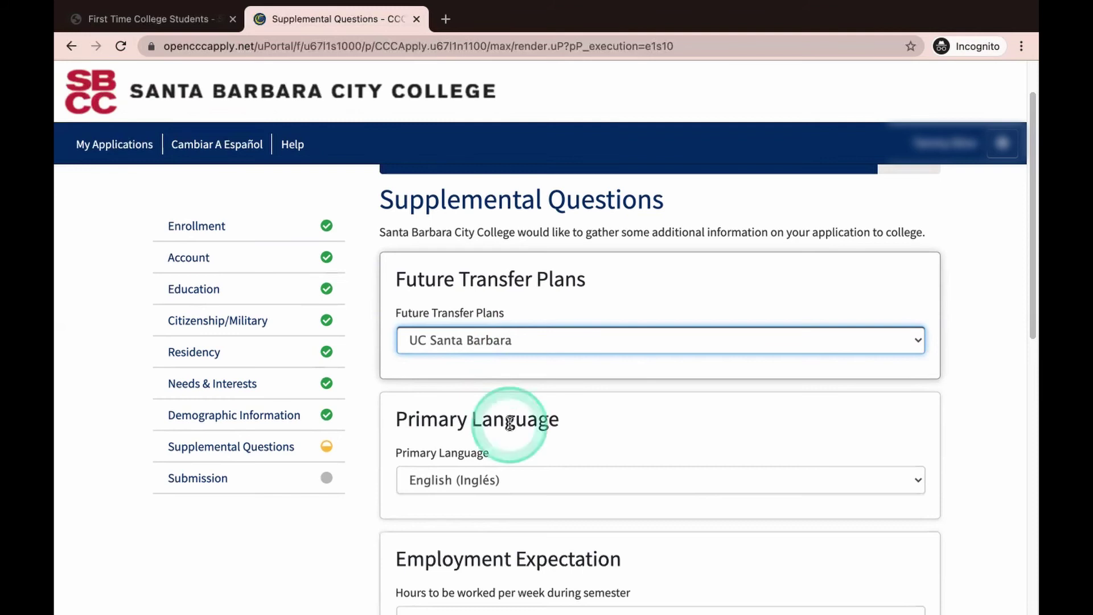
scroll(519, 436, down, 3)
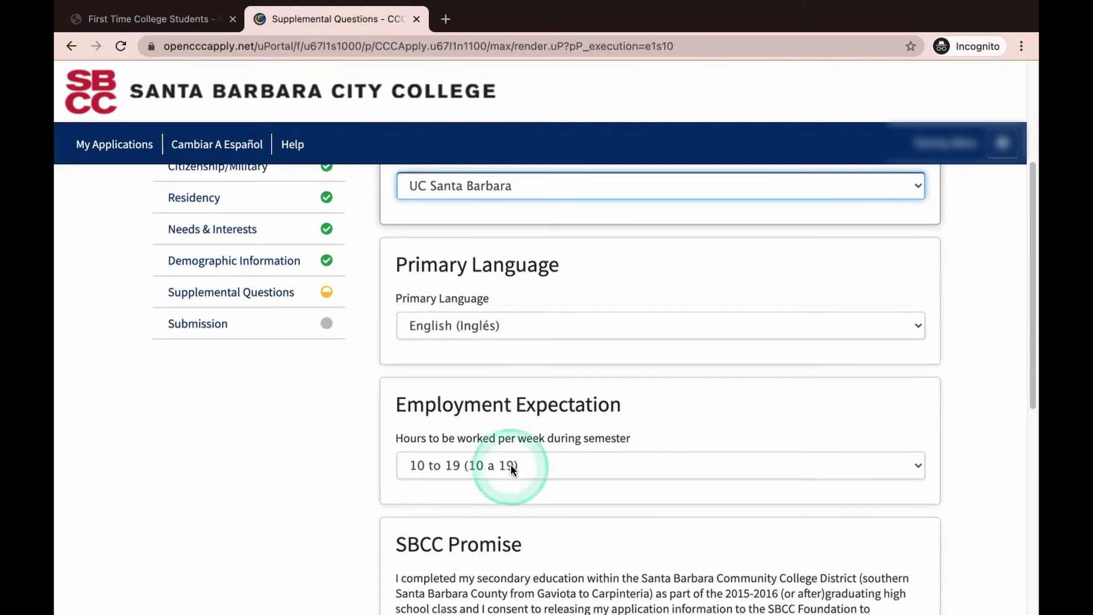
scroll(510, 464, down, 3)
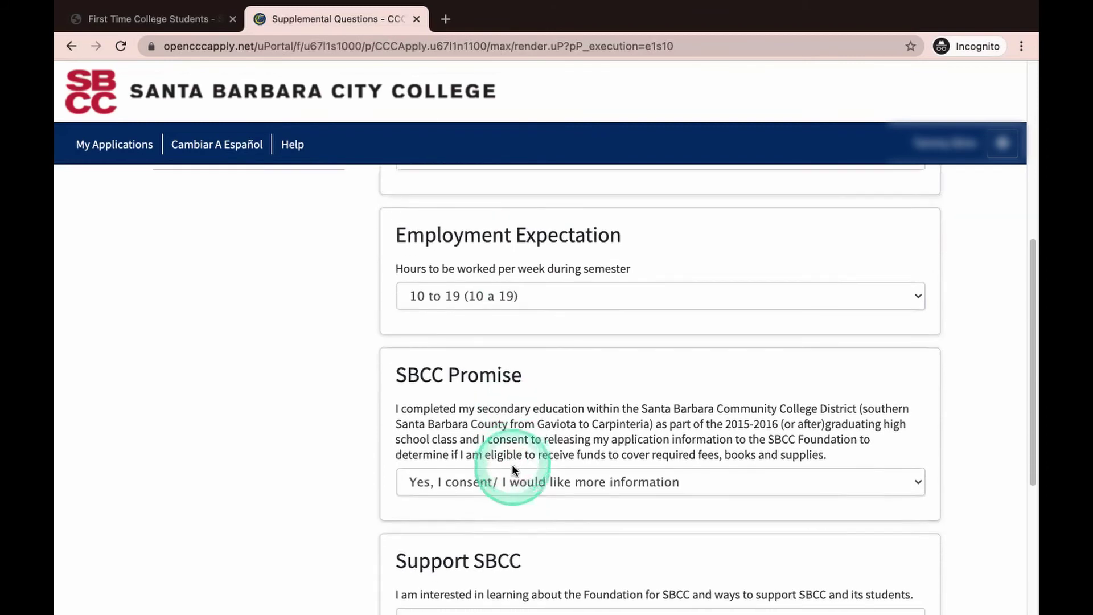
scroll(511, 464, down, 3)
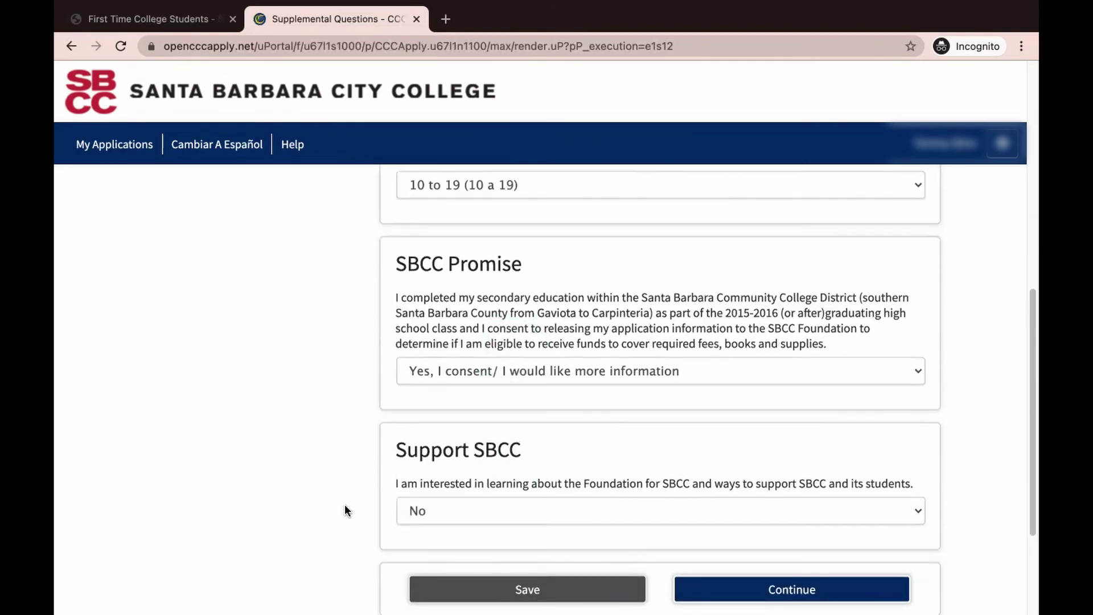
click(427, 501)
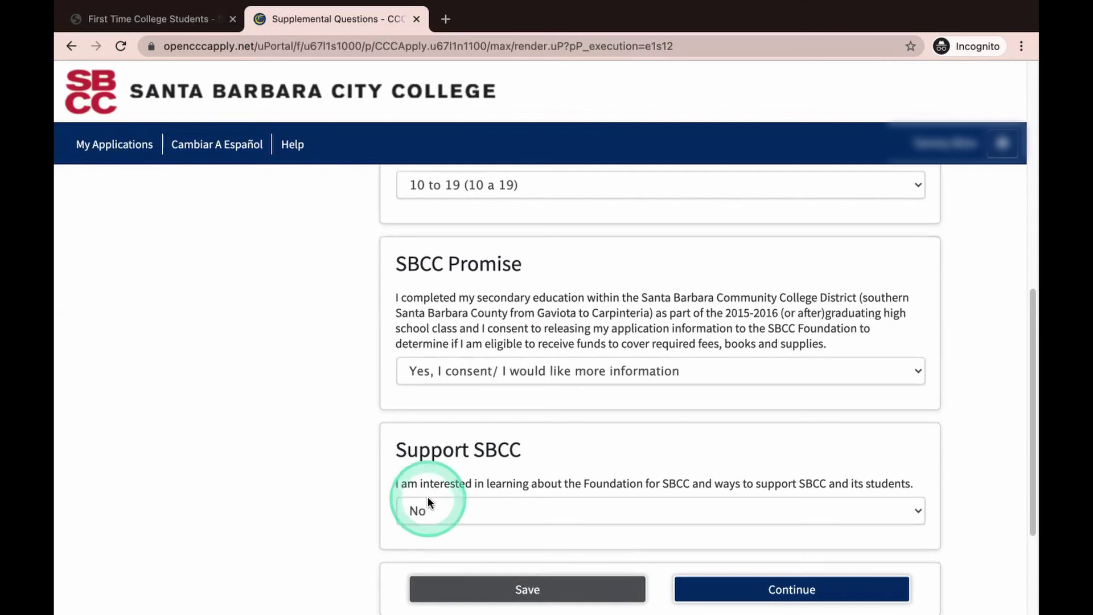
click(747, 597)
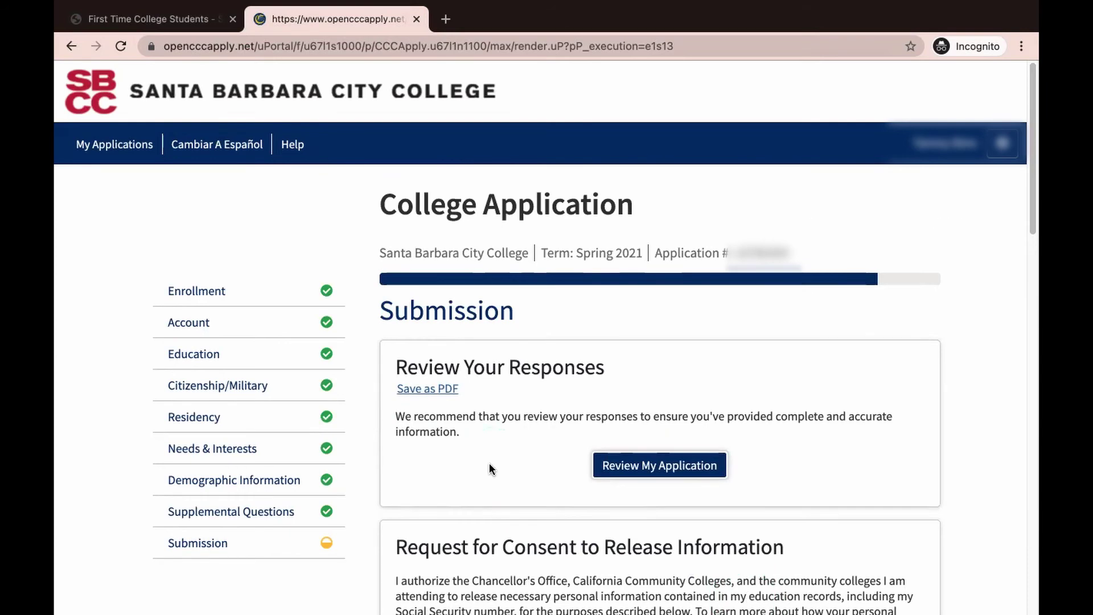
Review the application and choose I consent for the Request for Consent to Release Information
click(627, 471)
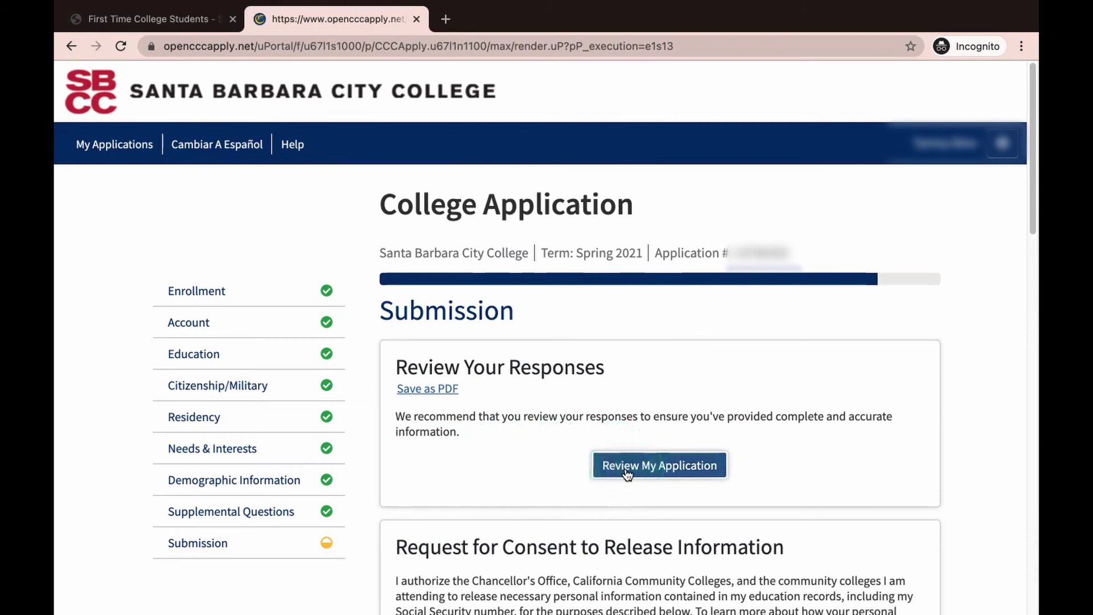
scroll(502, 493, down, 3)
scroll(502, 493, down, 5)
click(402, 470)
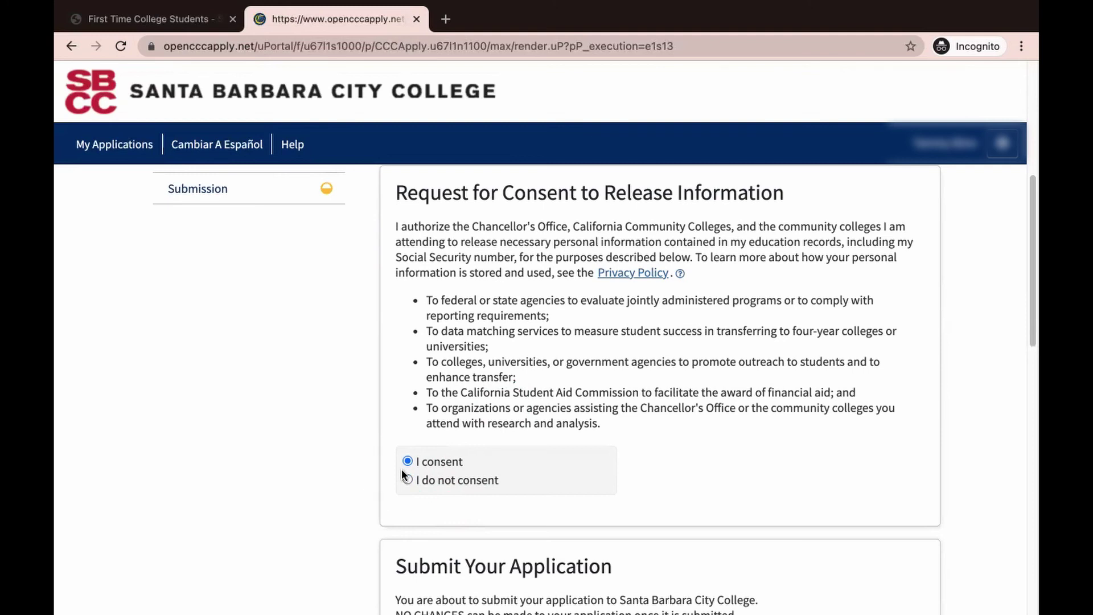
Move down the Submission page to the Submit Your Application declarations
click(401, 469)
scroll(402, 469, down, 1)
scroll(403, 474, down, 2)
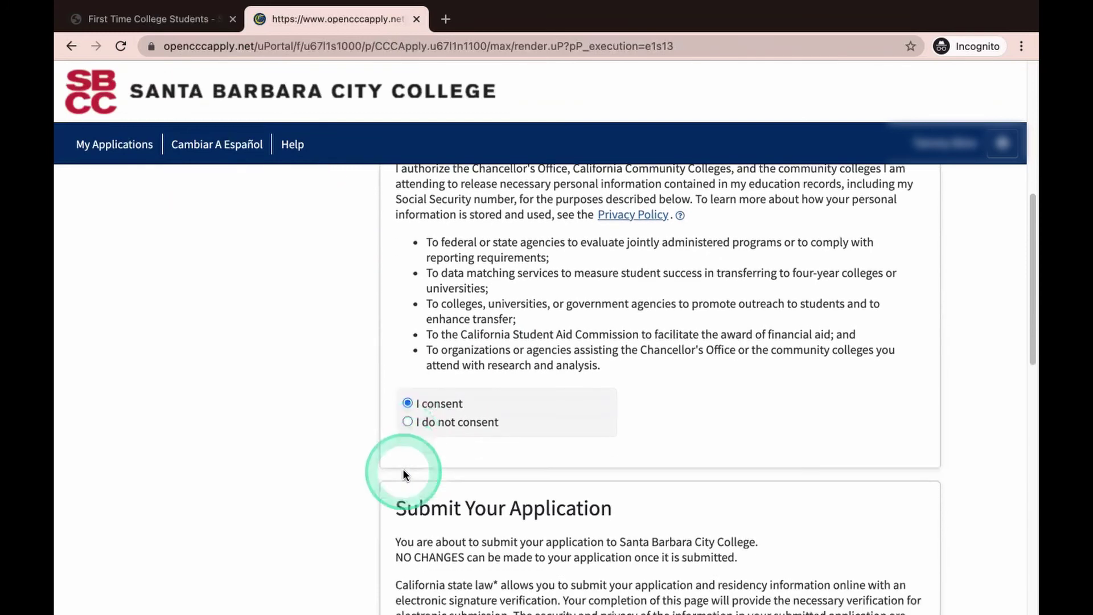
scroll(403, 474, down, 3)
scroll(403, 473, down, 5)
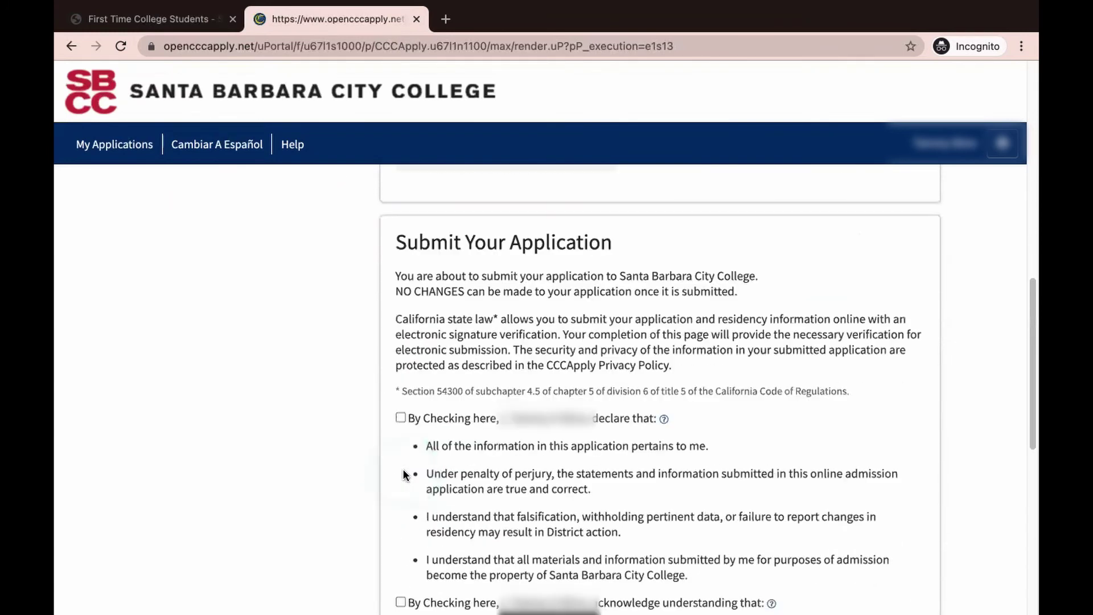
click(403, 474)
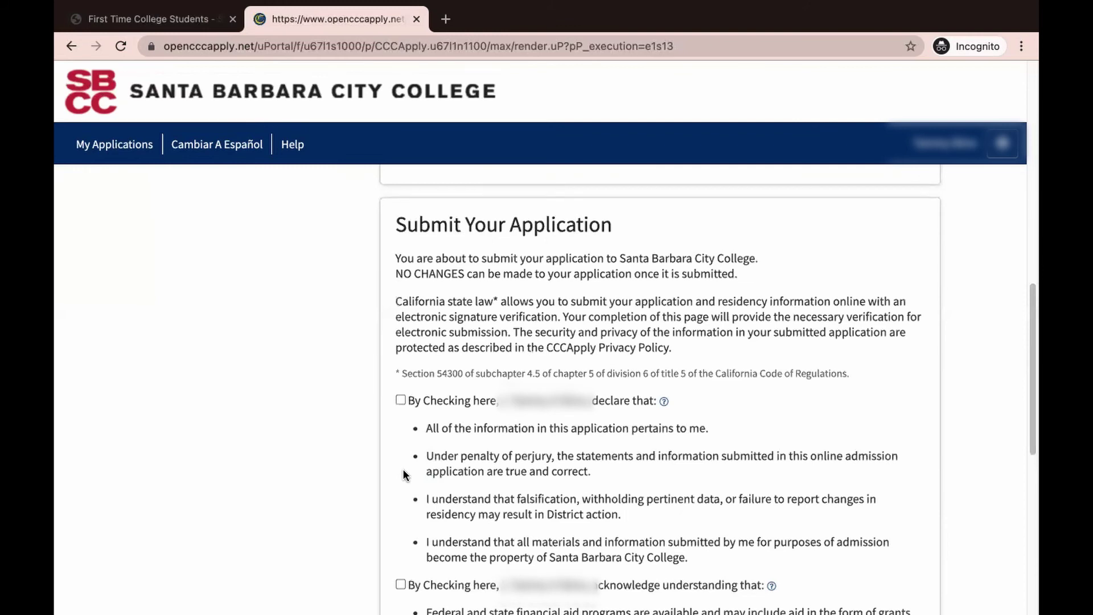
Tick both 'By Checking here' declarations and submit the application to Santa Barbara City College
click(397, 400)
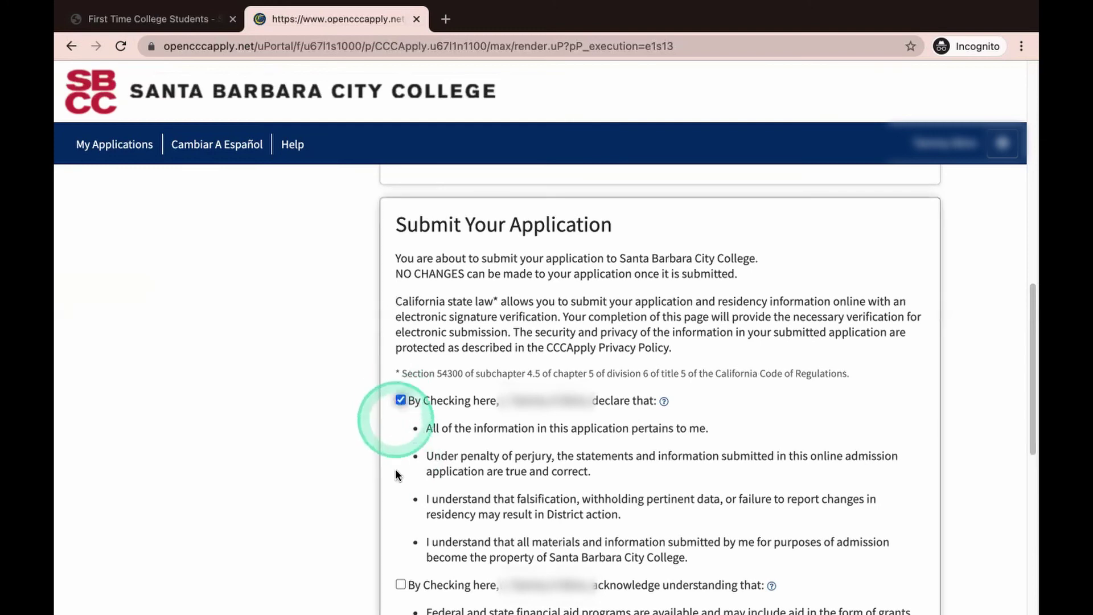
scroll(390, 524, down, 3)
scroll(390, 527, down, 2)
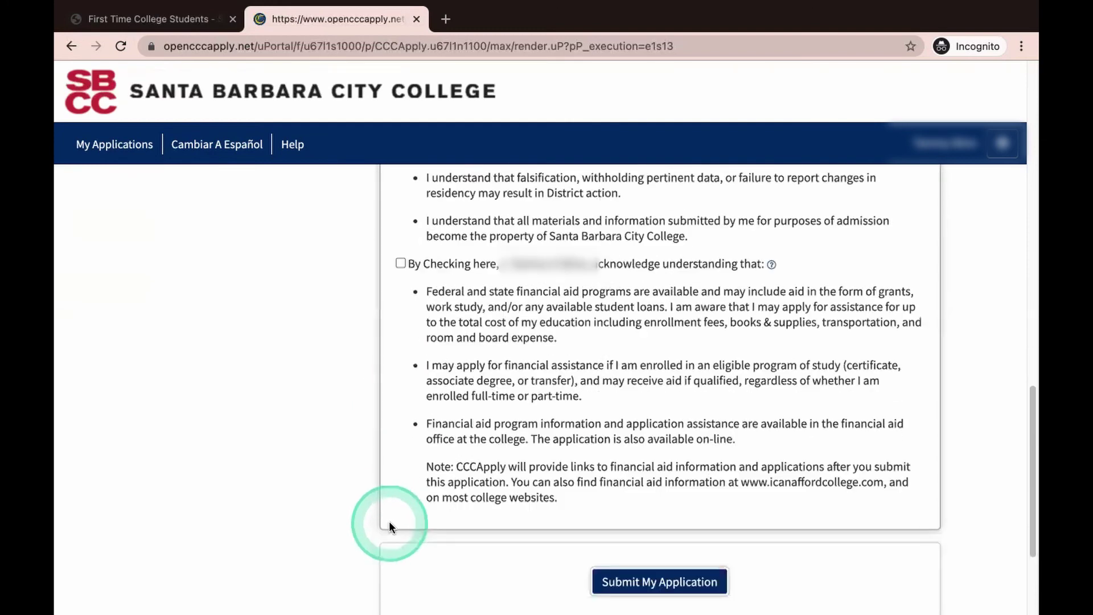
click(400, 263)
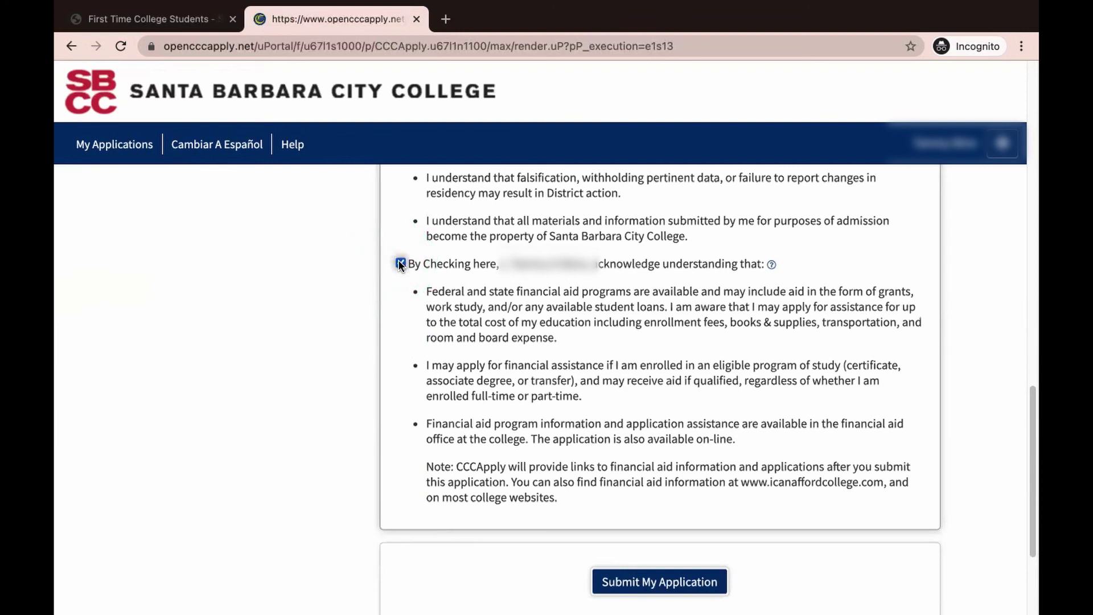
click(639, 582)
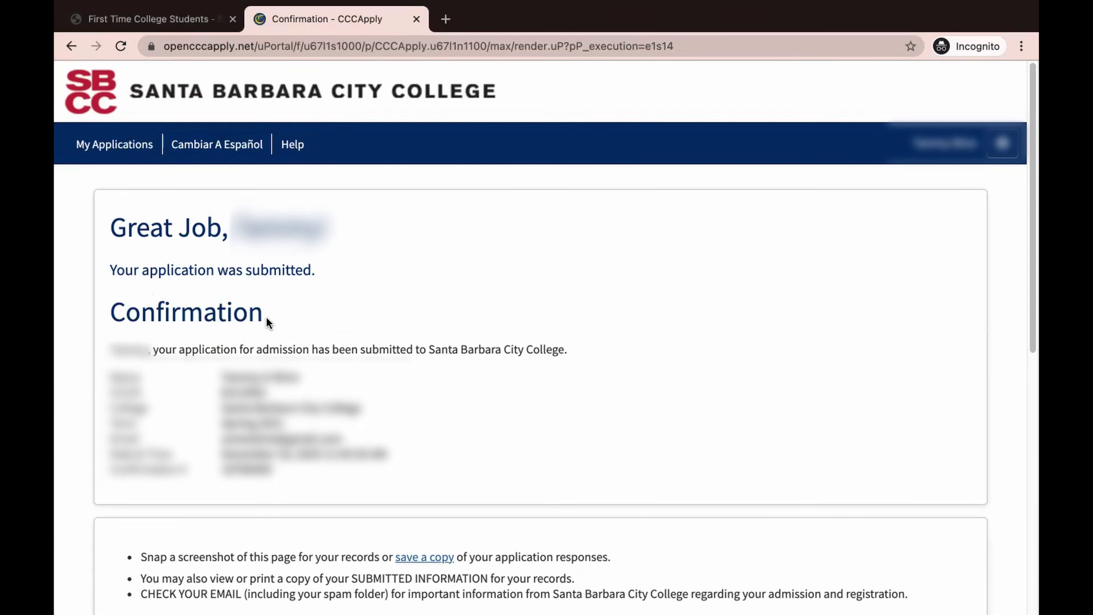
View the 'Great Job, your application was submitted' confirmation for Santa Barbara City College
mouse_move(261, 316)
mouse_down()
mouse_move(198, 273)
mouse_move(132, 315)
mouse_up()
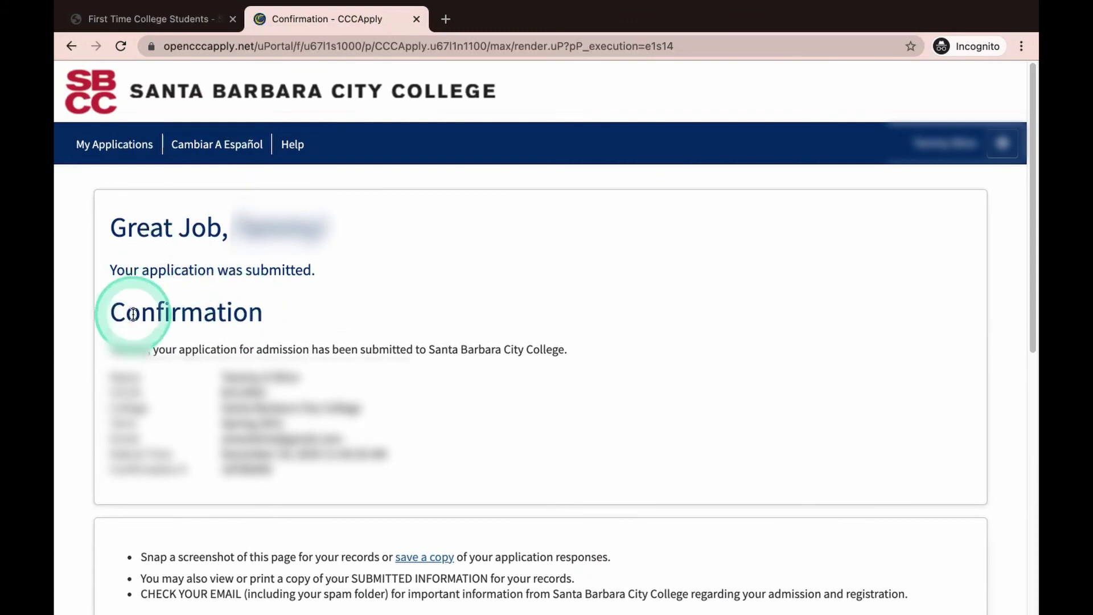